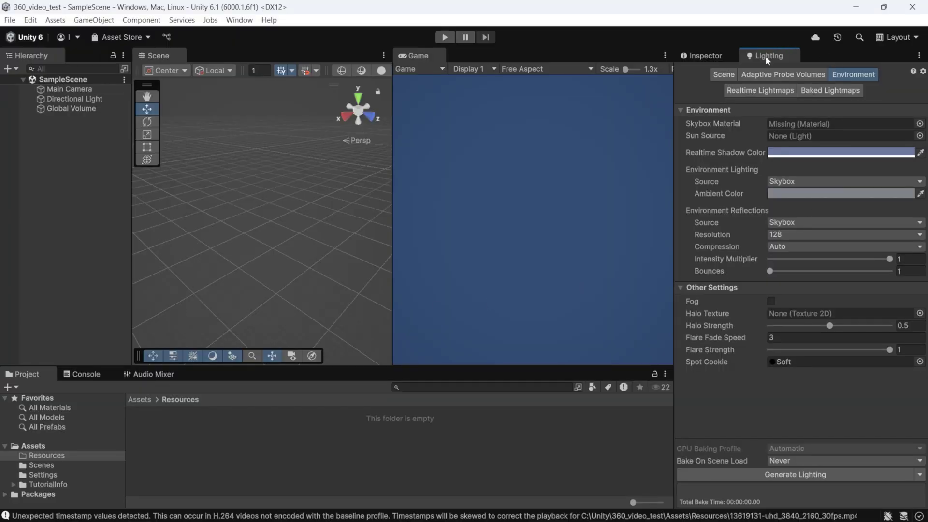
Step: Examine the scene's environment lighting settings and the contents of the project's Assets and Scenes folders
click(239, 22)
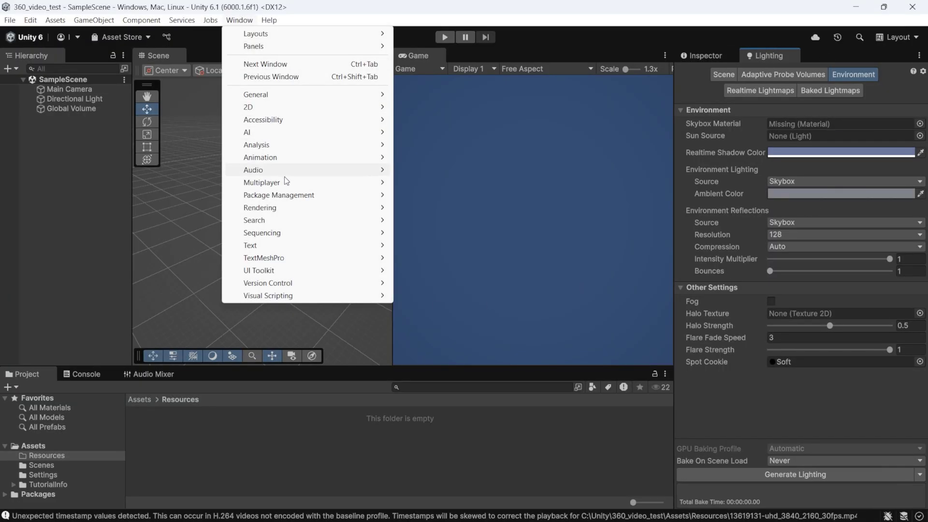
mouse_move(279, 212)
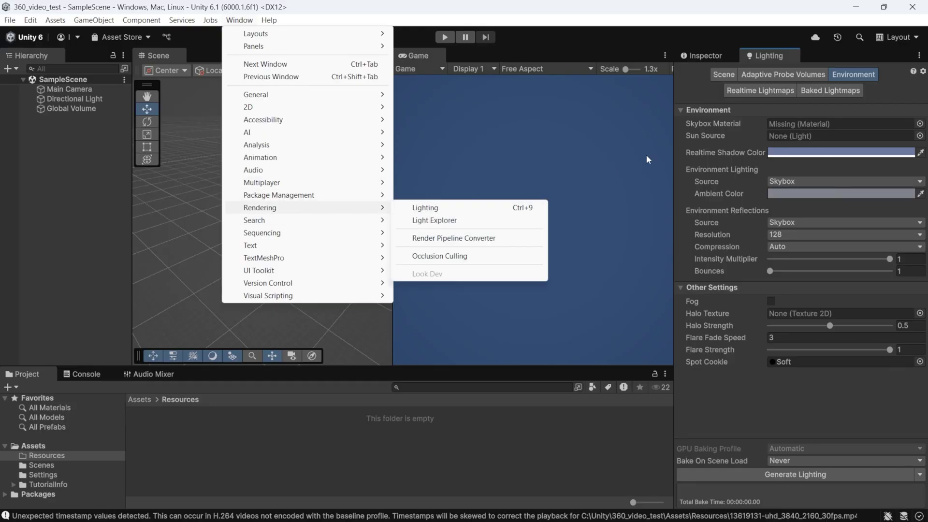
click(700, 56)
click(747, 57)
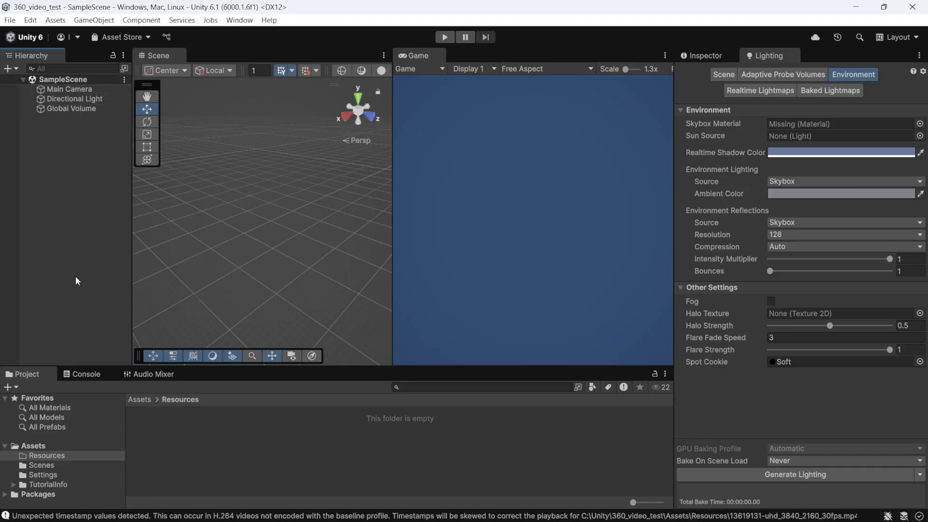
click(34, 446)
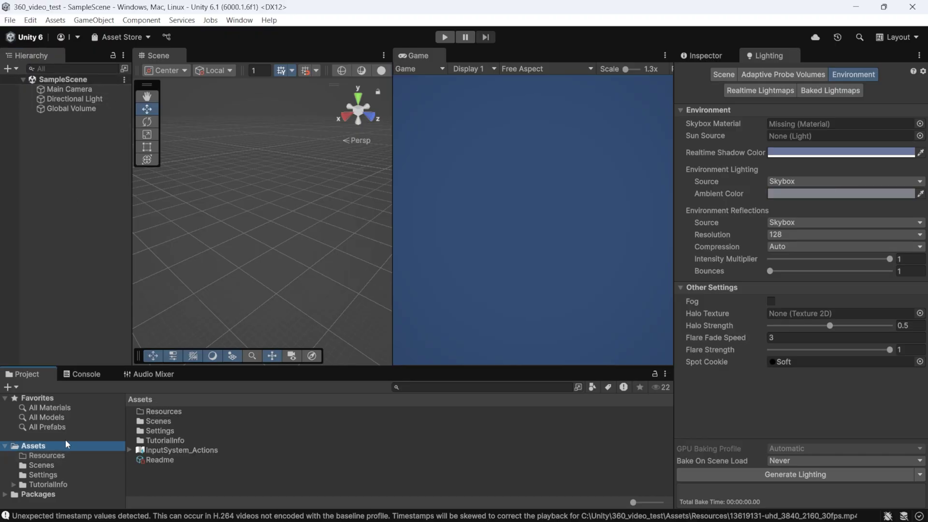
click(163, 412)
click(161, 420)
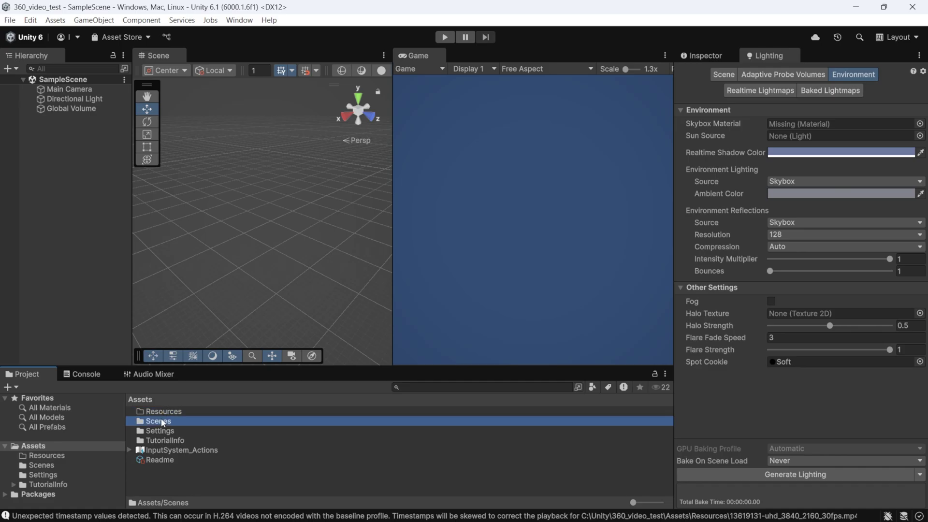
click(61, 464)
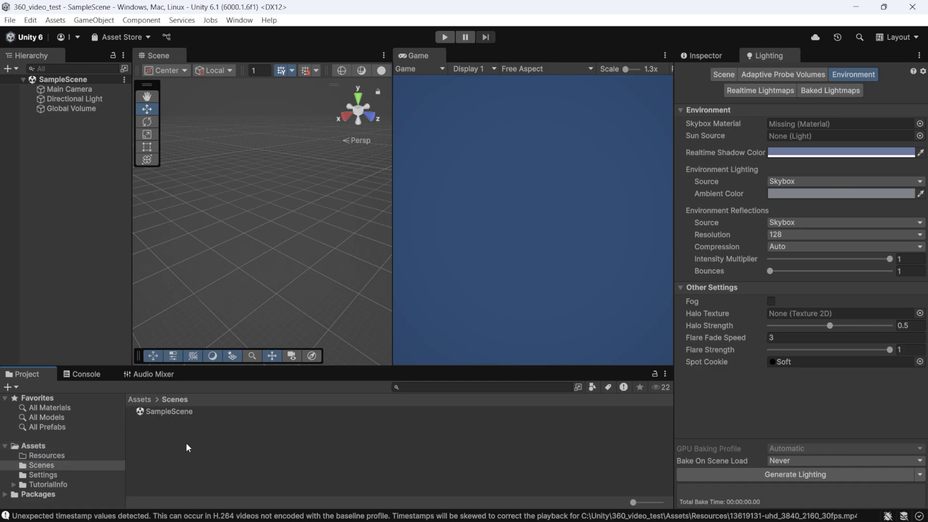
click(187, 411)
click(61, 239)
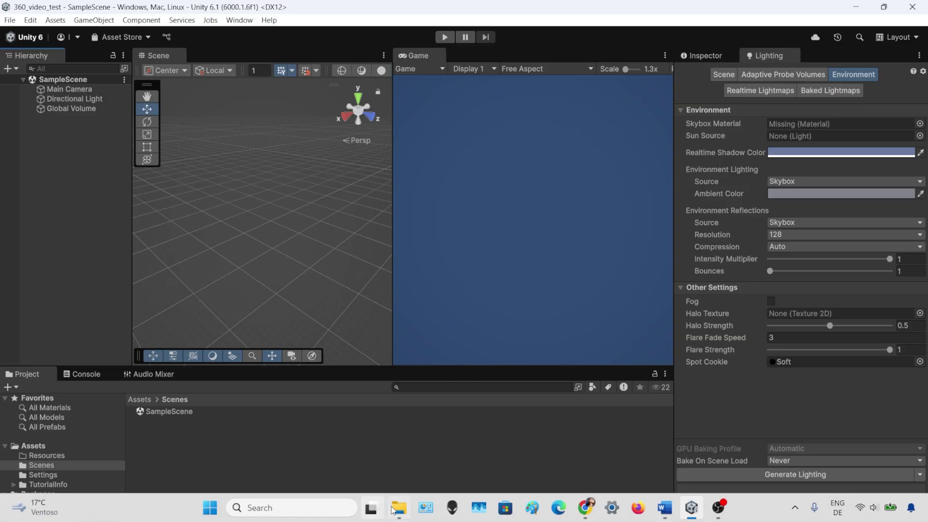
Step: Import 13619131-uhd_3840_2160_30fps.mp4 from the Downloads folder into the project's Resources folder and show its import settings
mouse_move(399, 508)
click(359, 459)
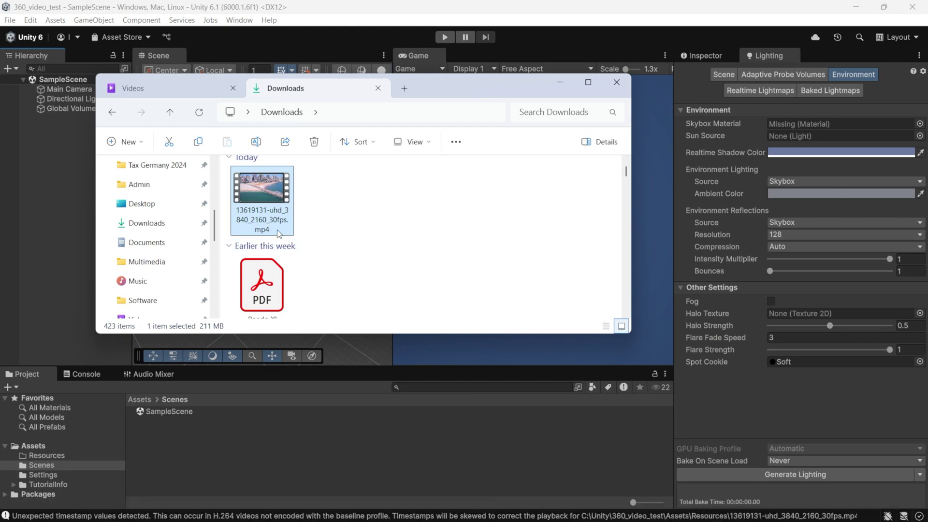
drag(266, 224, 52, 455)
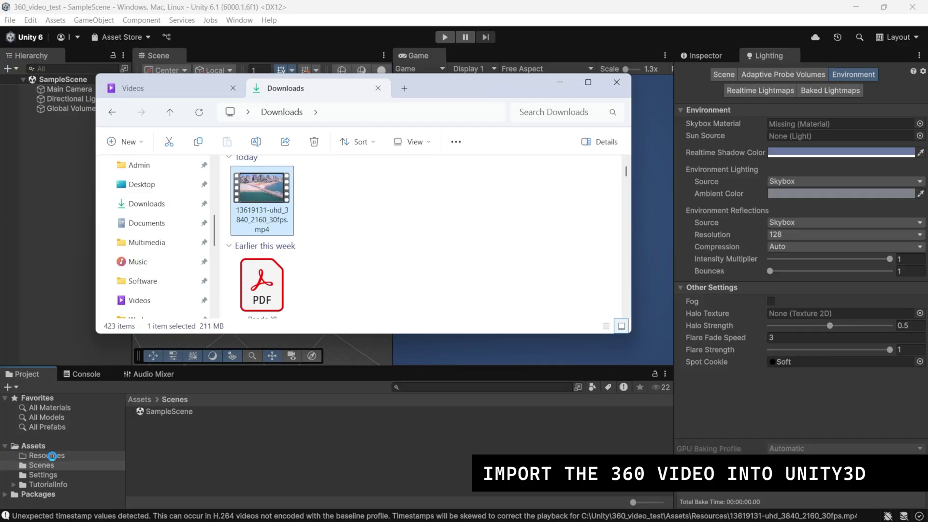
click(52, 456)
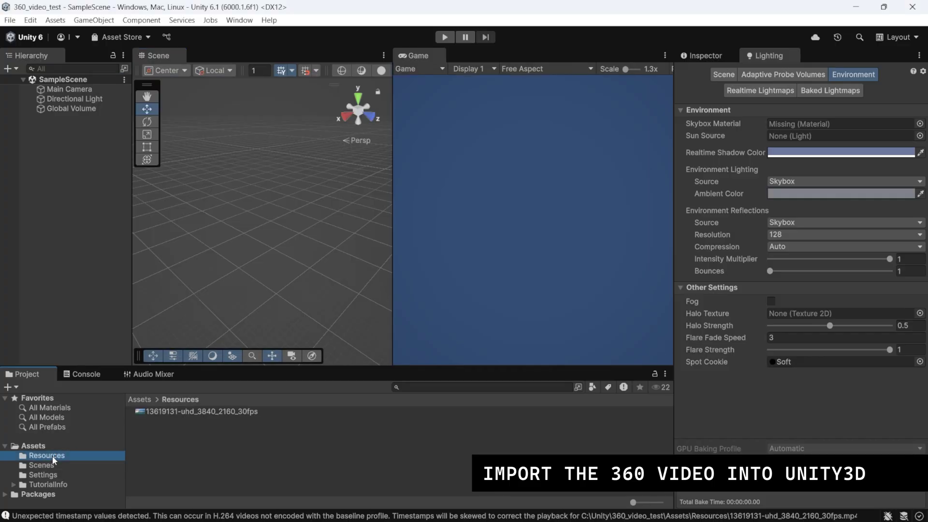
click(220, 411)
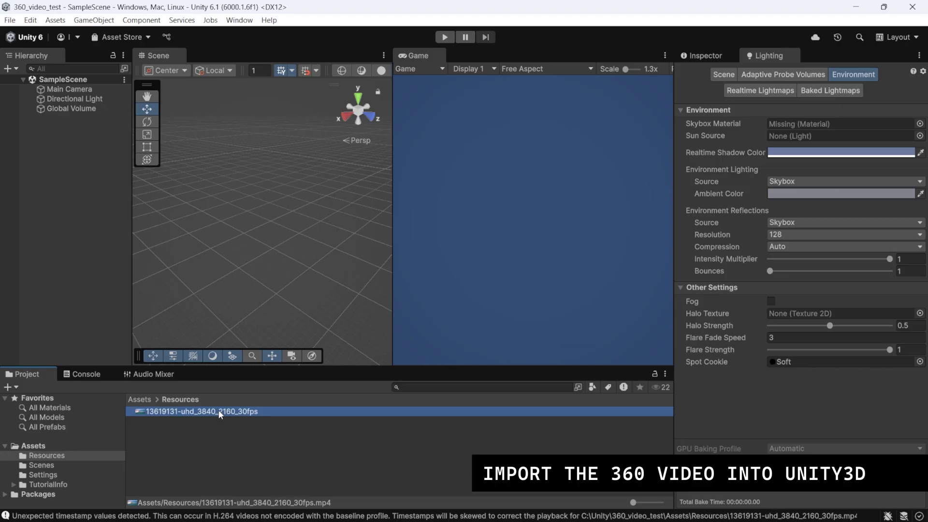
click(218, 410)
click(720, 53)
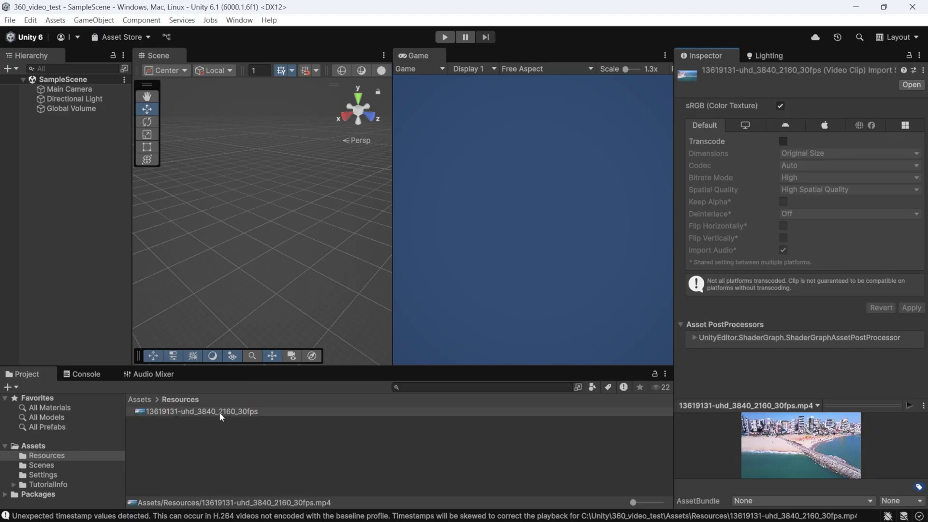
click(219, 412)
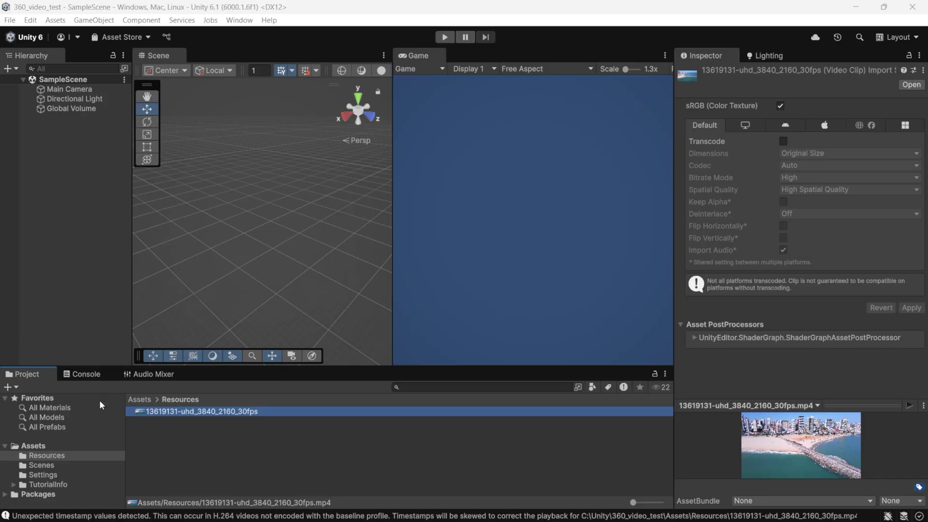
Step: Create a Video Player object in SampleScene and name it "Video Player 360"
click(82, 260)
right_click(82, 233)
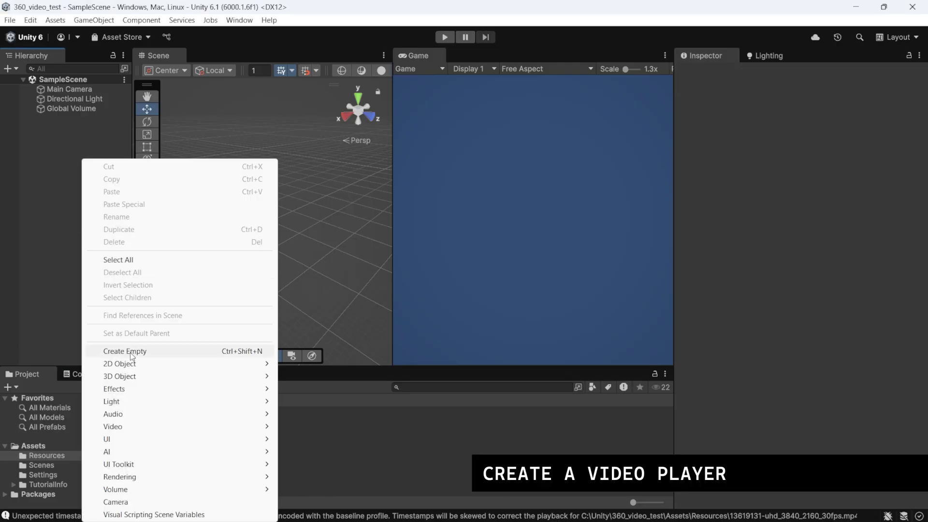
mouse_move(136, 419)
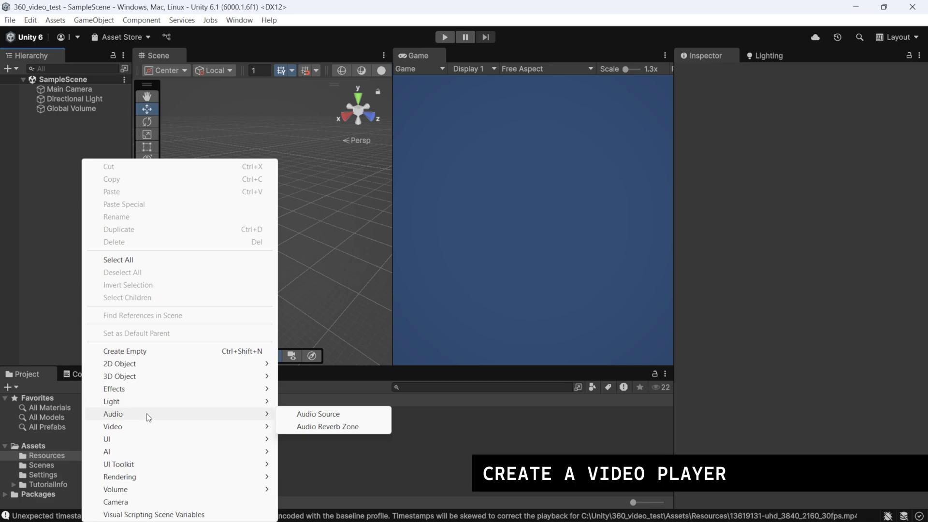
click(313, 426)
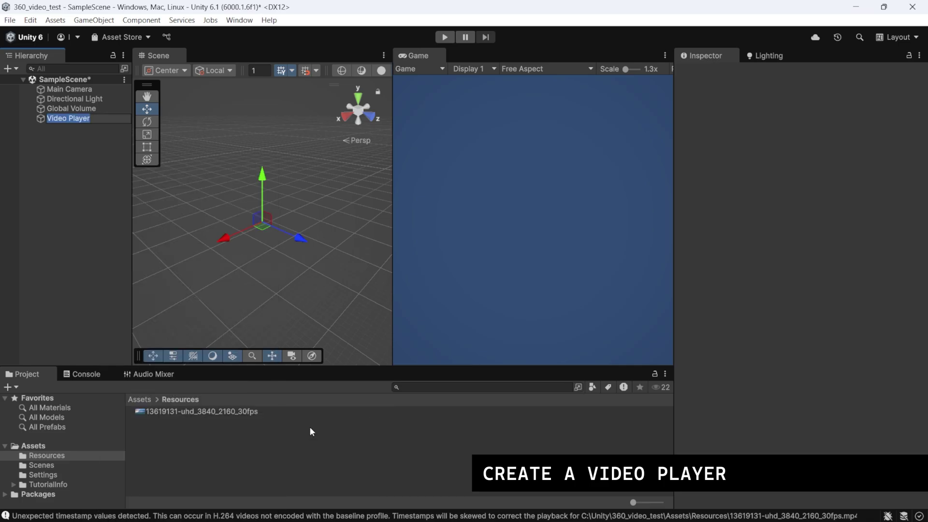
click(100, 121)
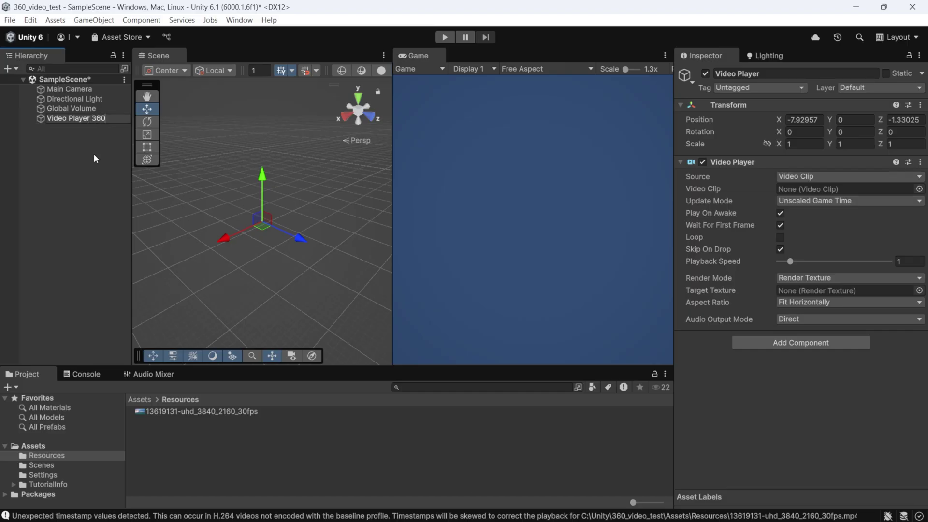
key(Return)
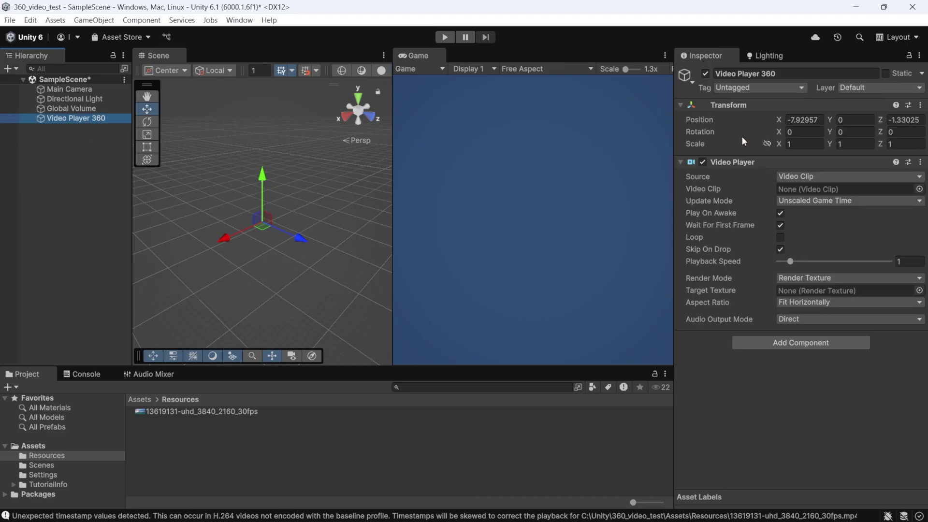
Step: Keep the Video Player 360 source as Video Clip and assign the 13619131-uhd_3840_2160_30fps video as its clip
click(843, 176)
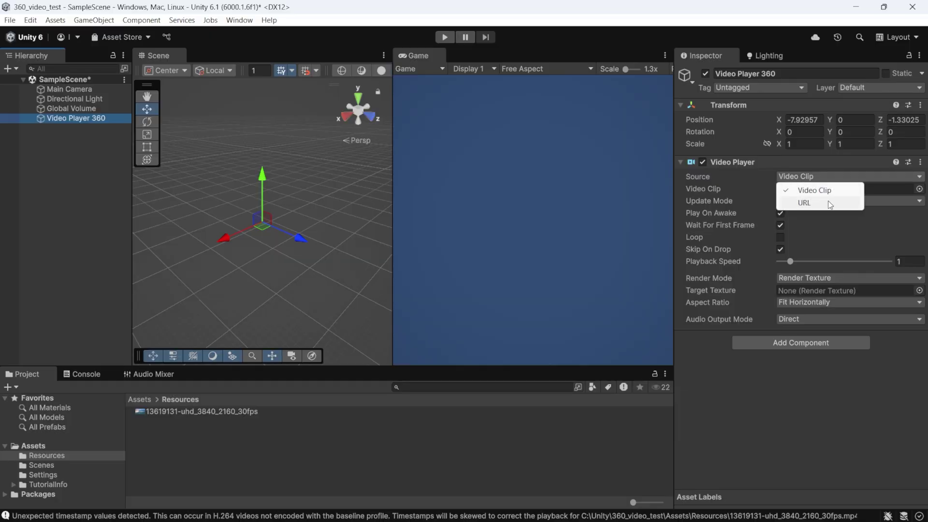
click(825, 374)
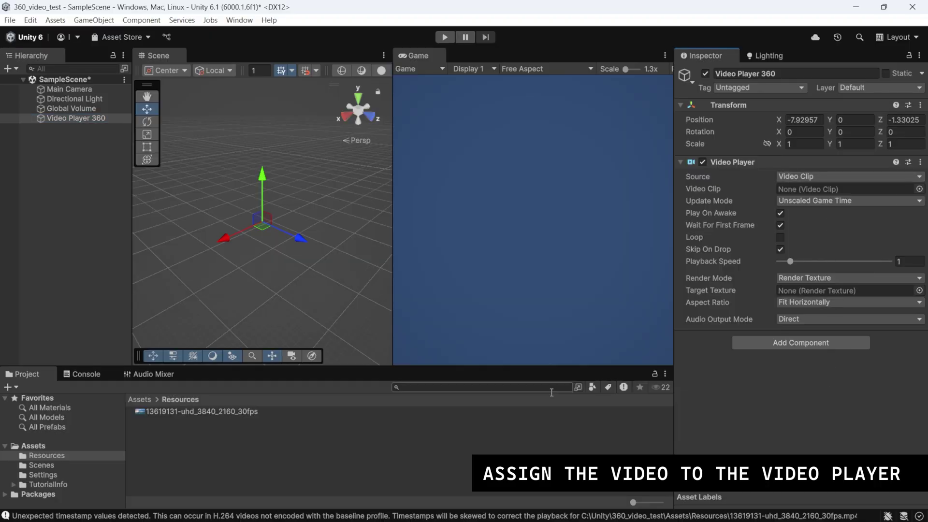
drag(221, 411, 823, 190)
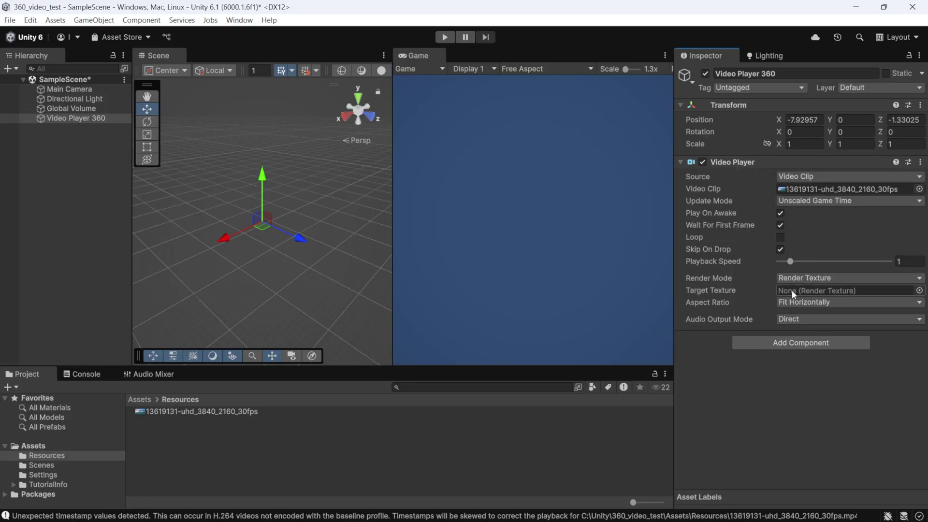
Step: Create a render texture named "New Render Texture 360" in the Resources folder and open its width for editing
right_click(204, 456)
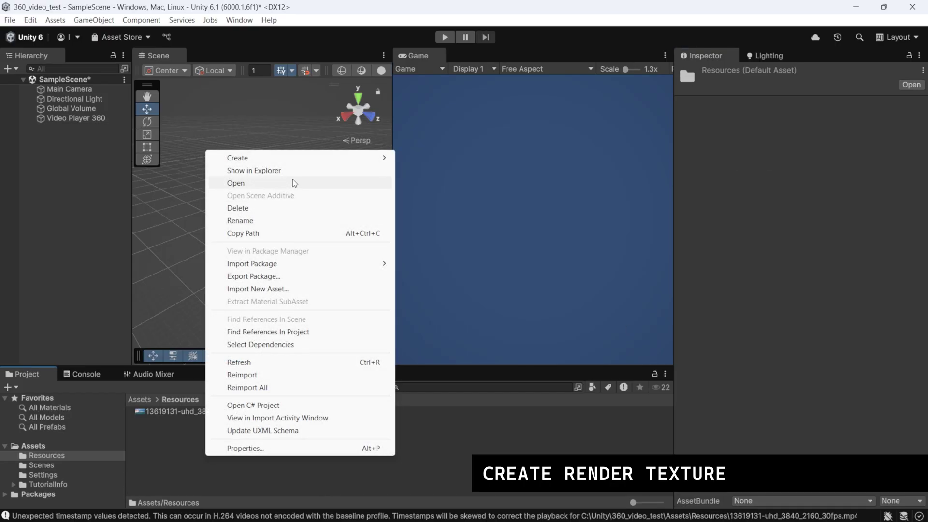
mouse_move(300, 161)
mouse_move(476, 246)
click(560, 315)
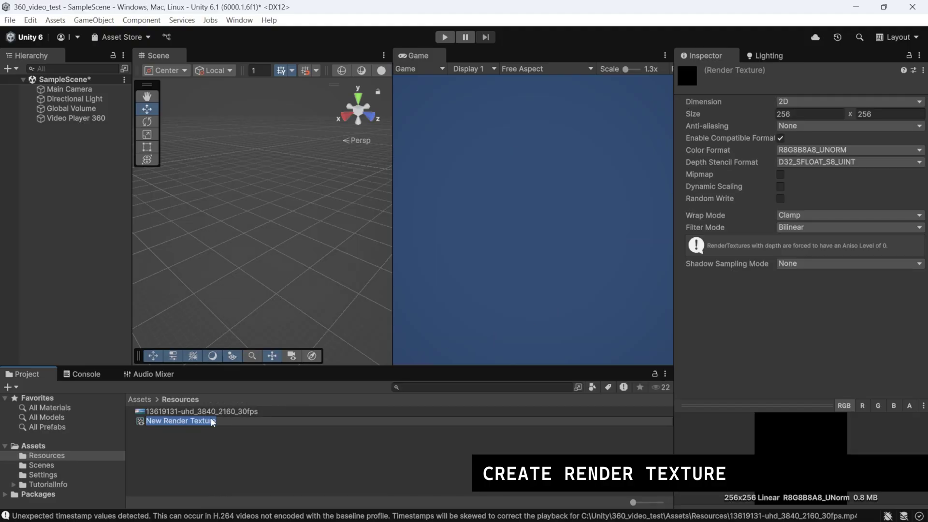
click(222, 420)
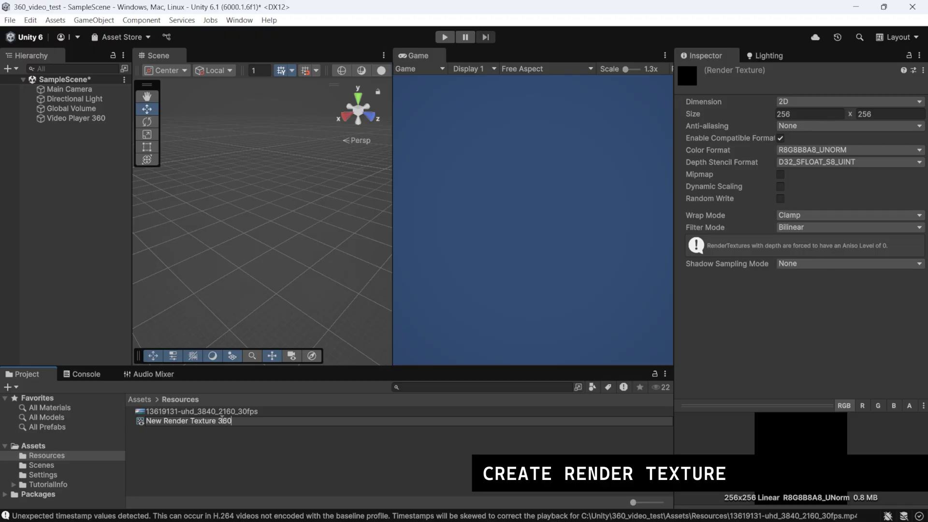
key(Return)
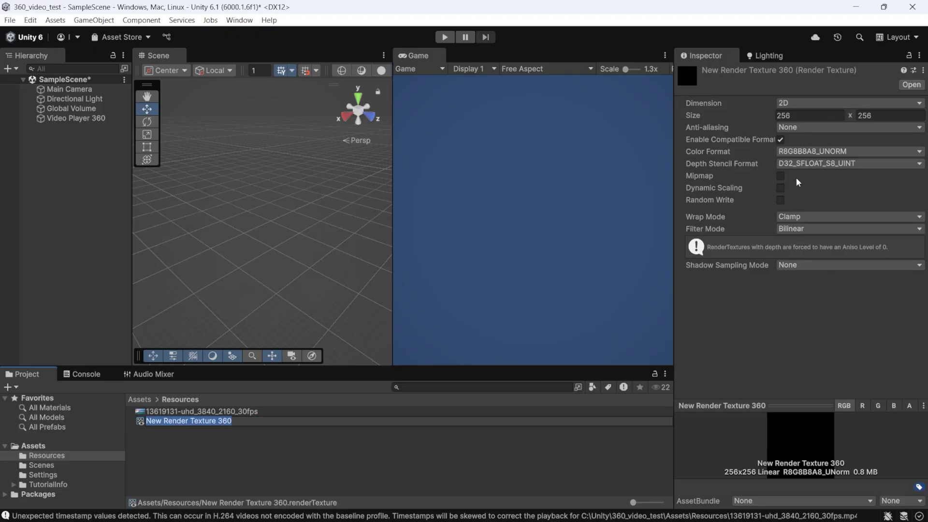
click(810, 115)
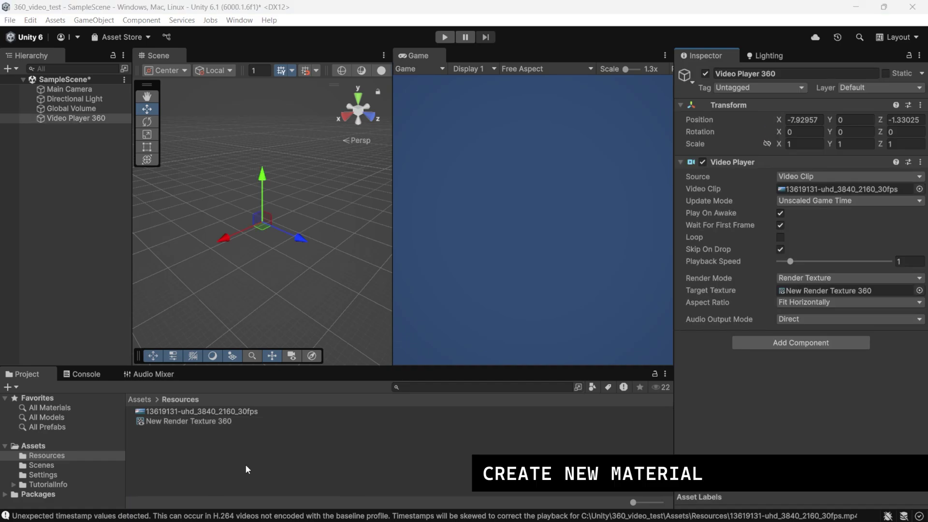
Step: Create a material named "New Material 360" in the Resources folder
right_click(245, 463)
mouse_move(339, 164)
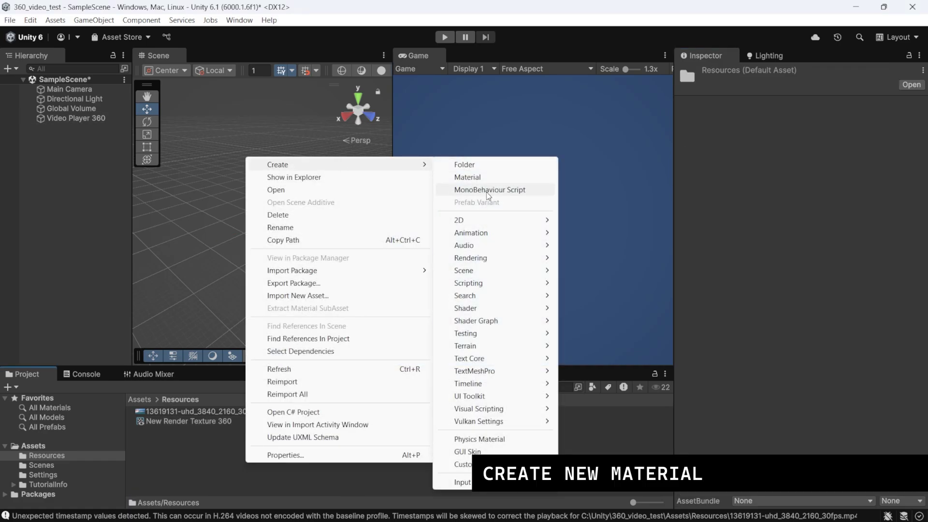
click(498, 177)
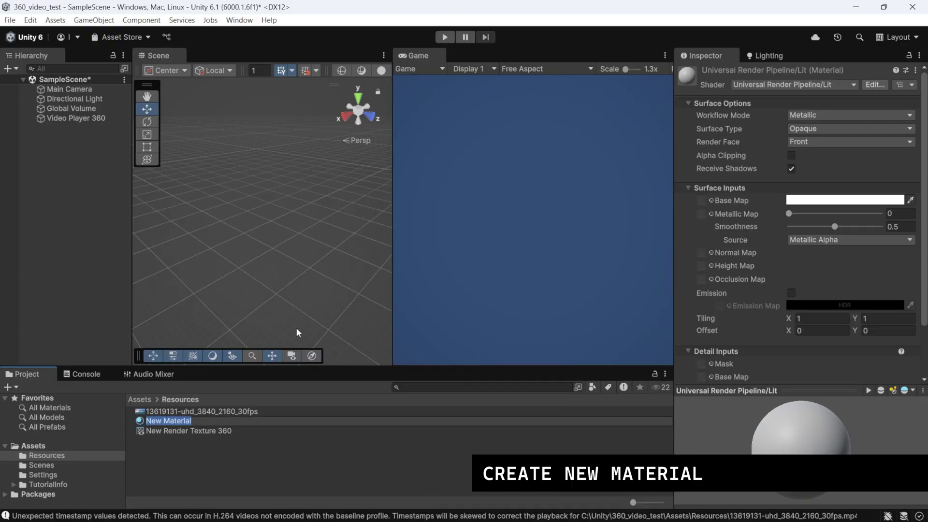
click(207, 421)
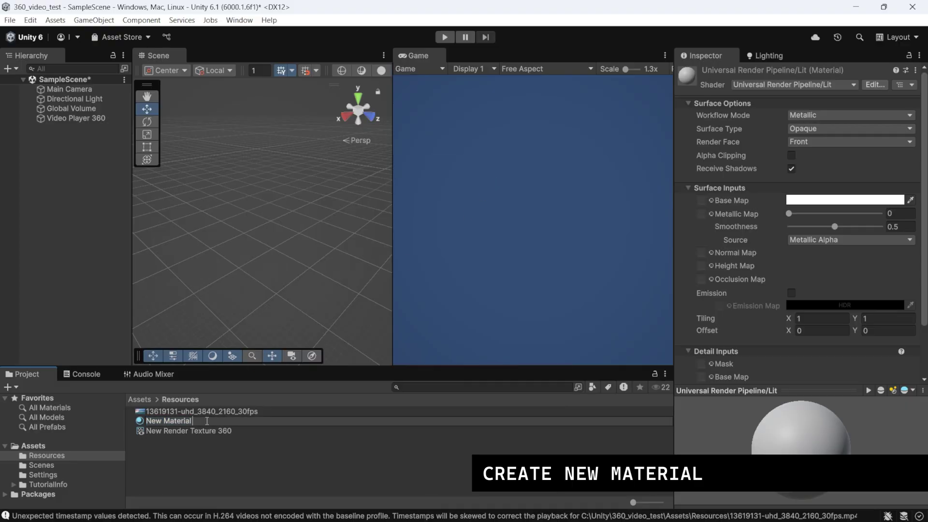
text(360)
key(Return)
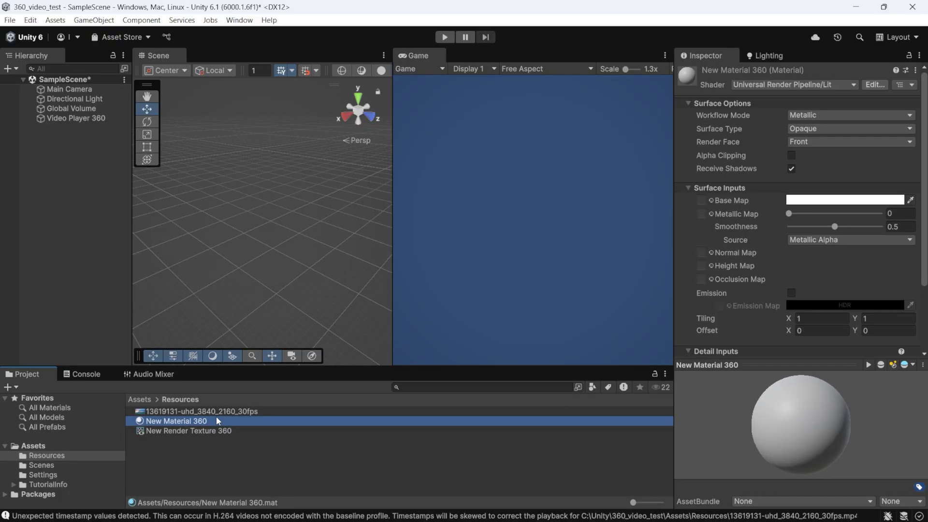
Step: Set New Material 360's shader to Skybox/Panoramic and assign New Render Texture 360 as its Spherical (HDR) texture
click(686, 152)
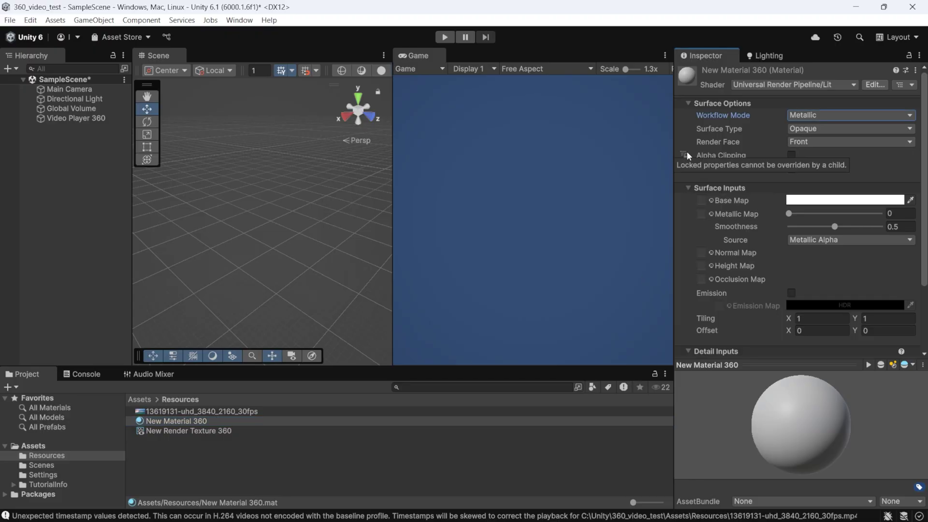
click(752, 86)
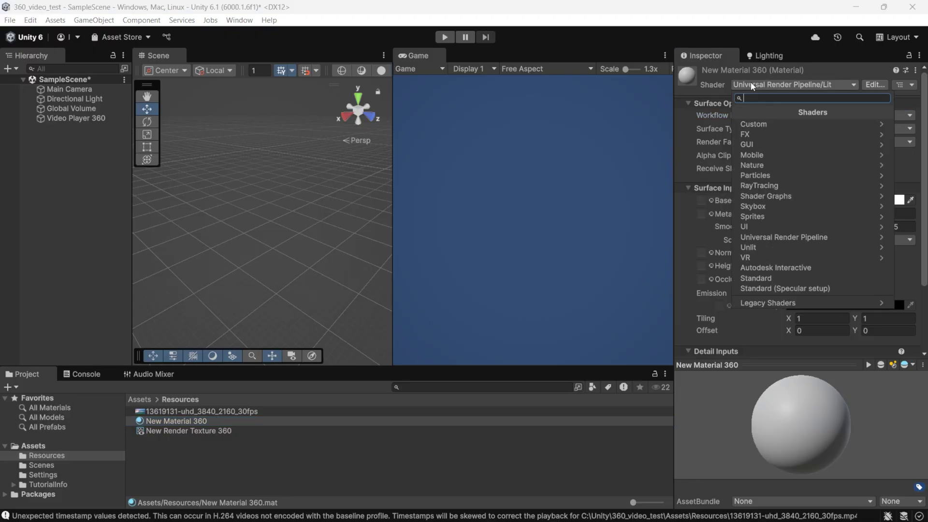
click(764, 209)
click(766, 144)
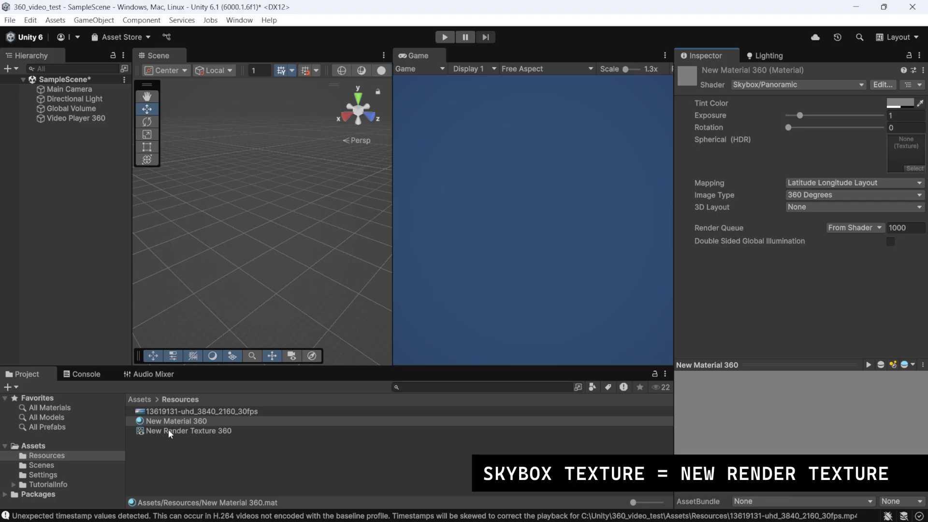
drag(167, 428, 902, 166)
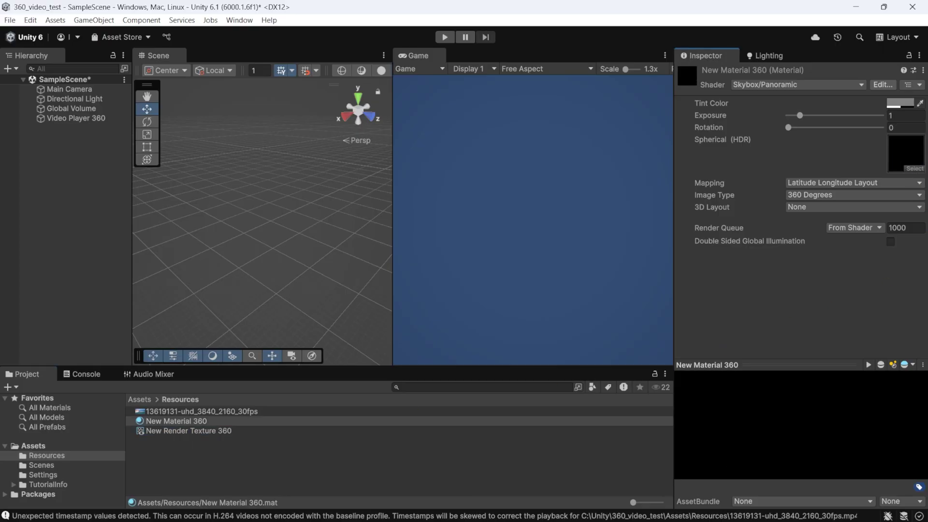
Step: Assign New Material 360 as the environment's skybox material, and run the scene briefly to test the video
click(768, 56)
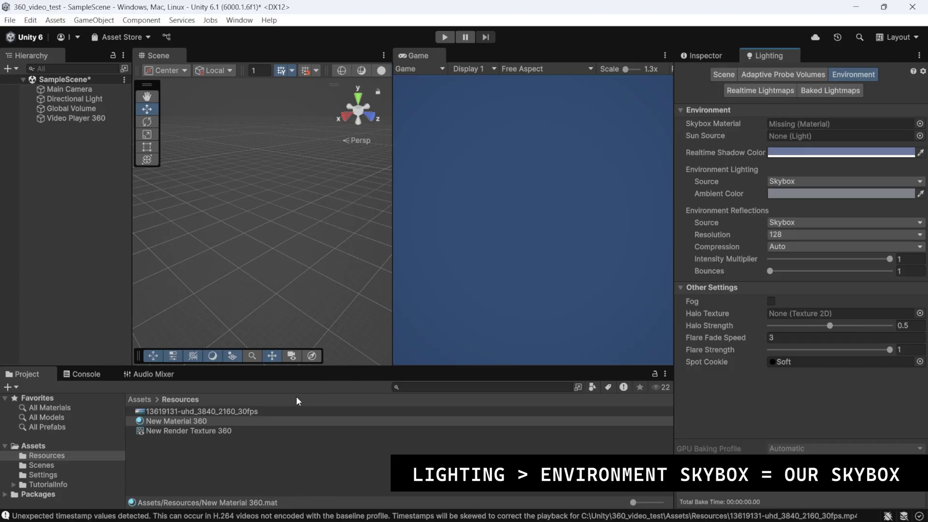
drag(211, 424, 811, 123)
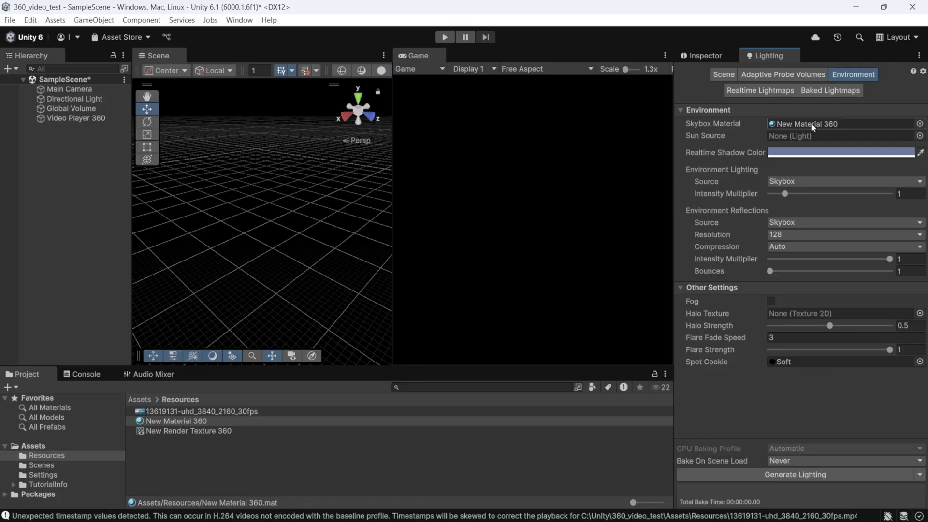
click(445, 37)
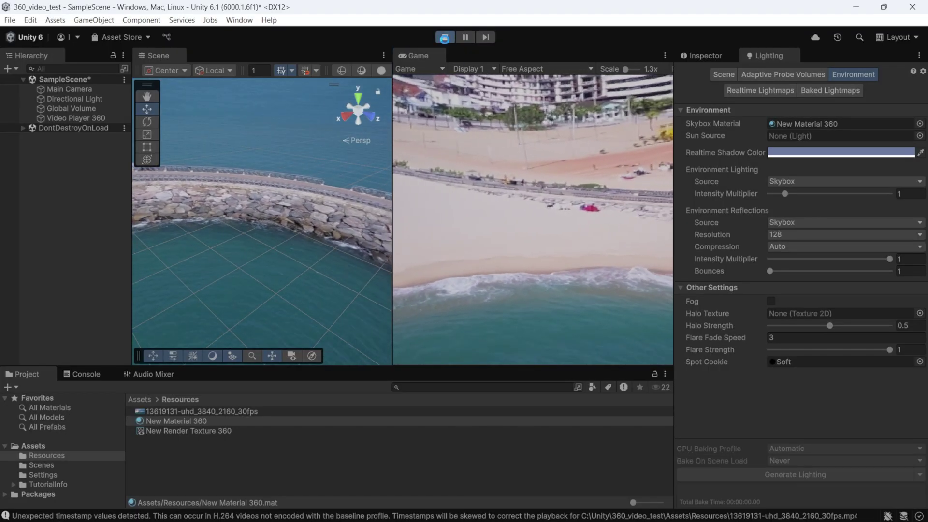
click(445, 39)
Step: Set New Render Texture 360's size to 3600 x 1800
click(235, 419)
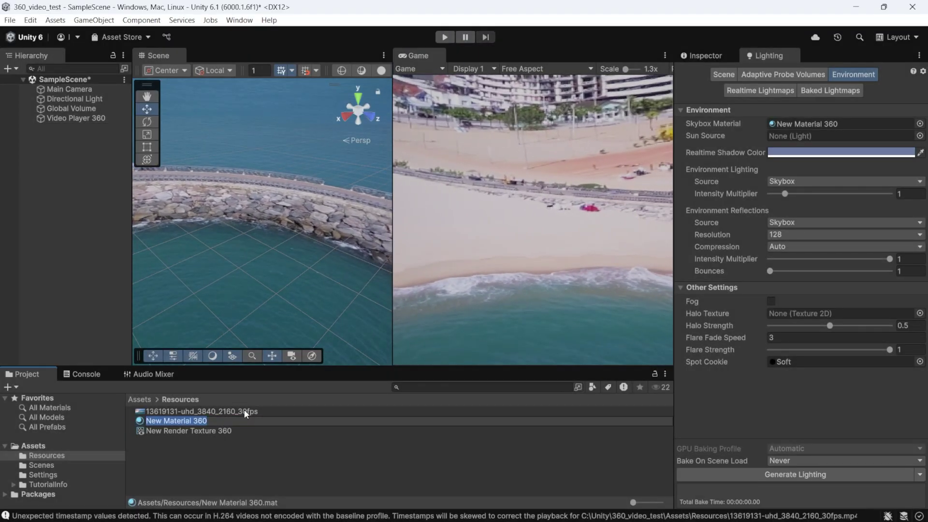
click(245, 413)
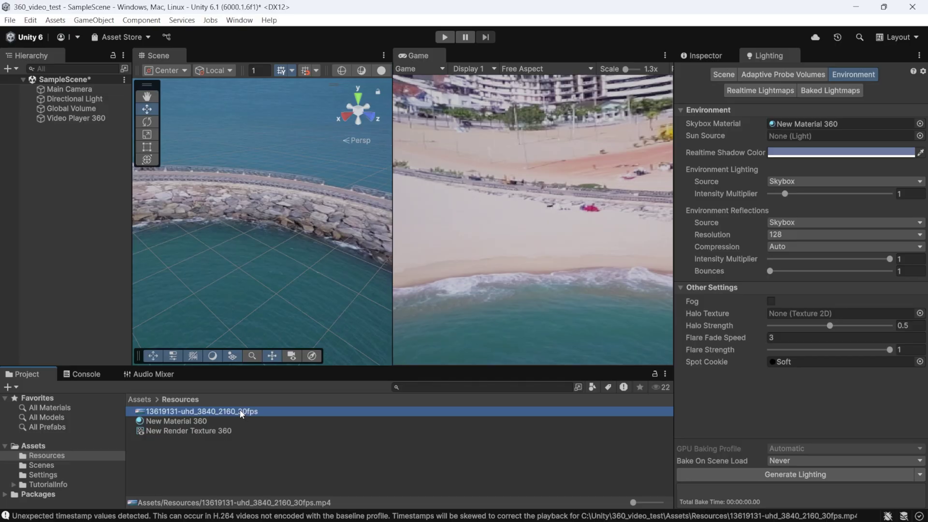
click(702, 57)
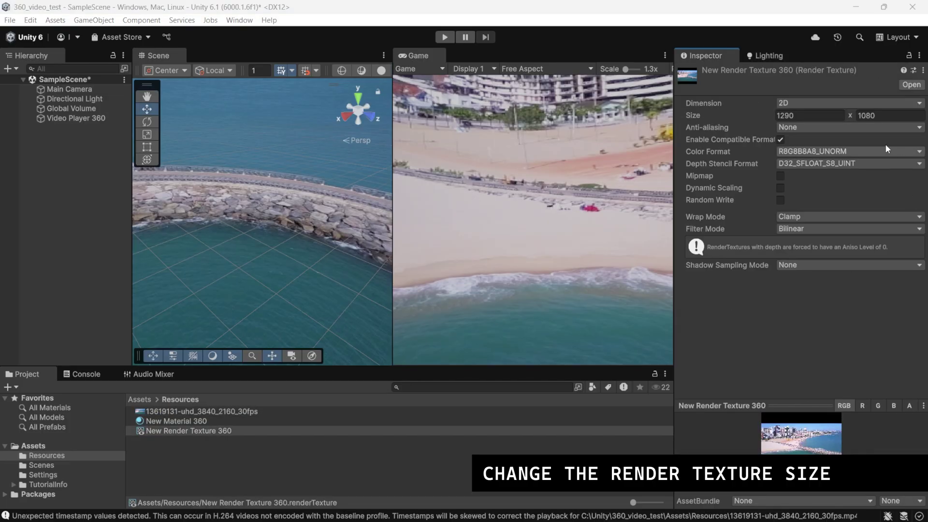
click(812, 116)
text(3600)
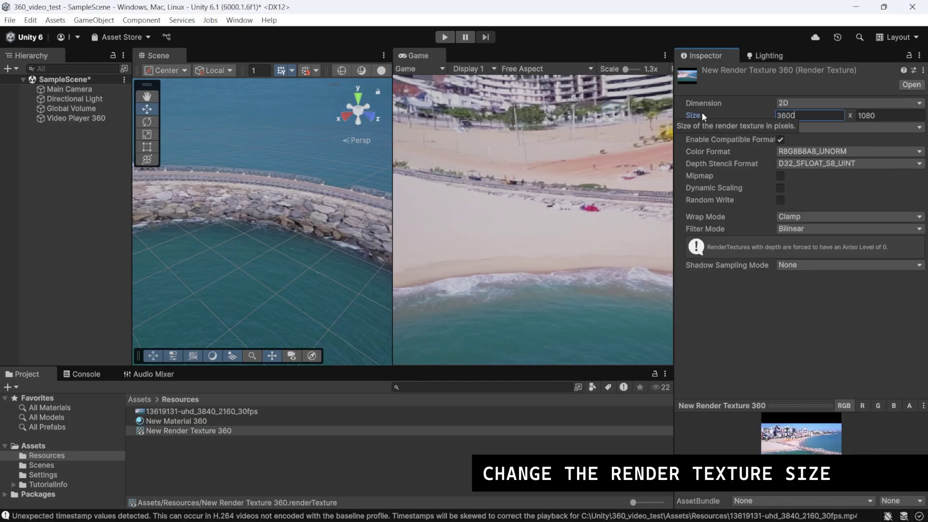
click(879, 115)
text(18)
key(Return)
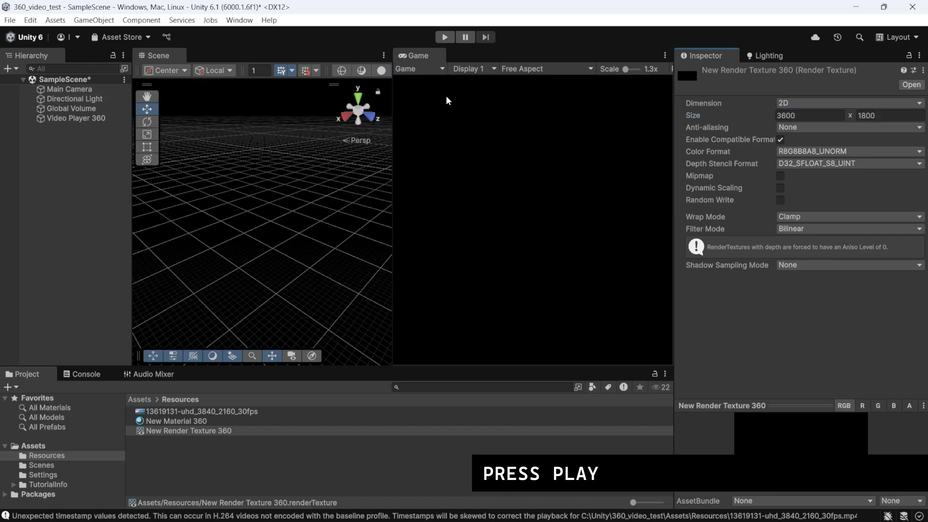
Step: Run the scene and check the skybox video in a maximized Game view, then restore the layout and stop playback
click(445, 37)
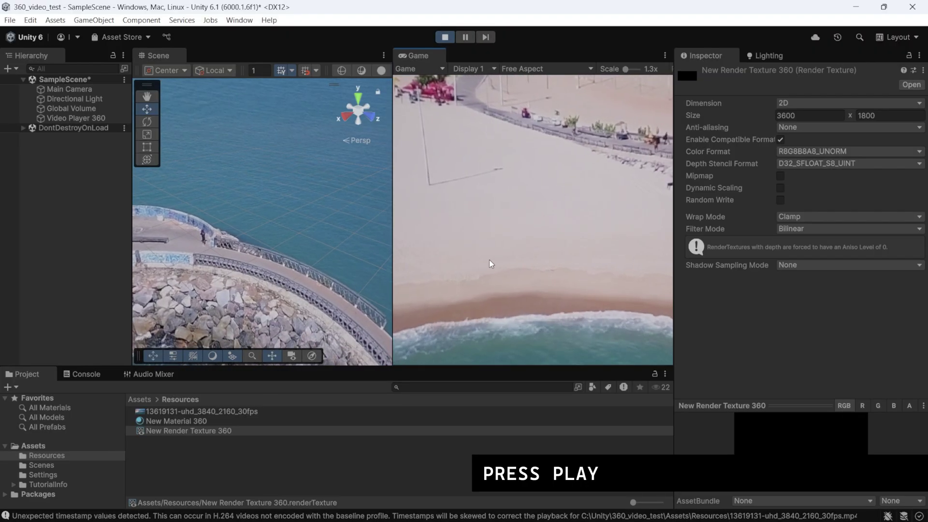
double_click(416, 56)
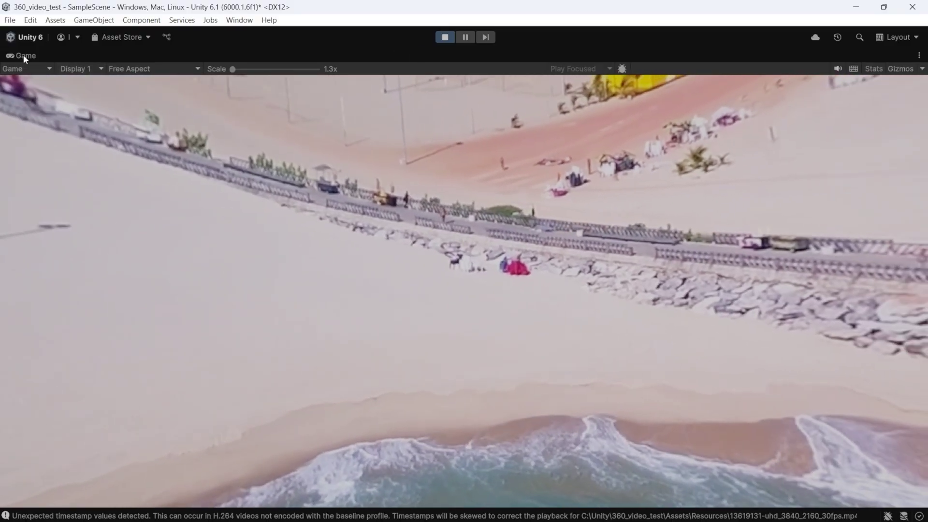
double_click(23, 55)
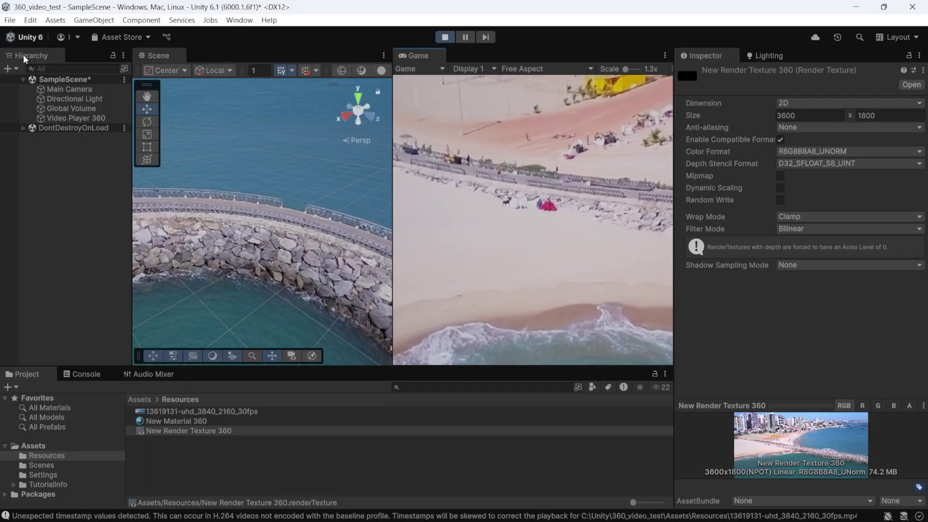
click(445, 38)
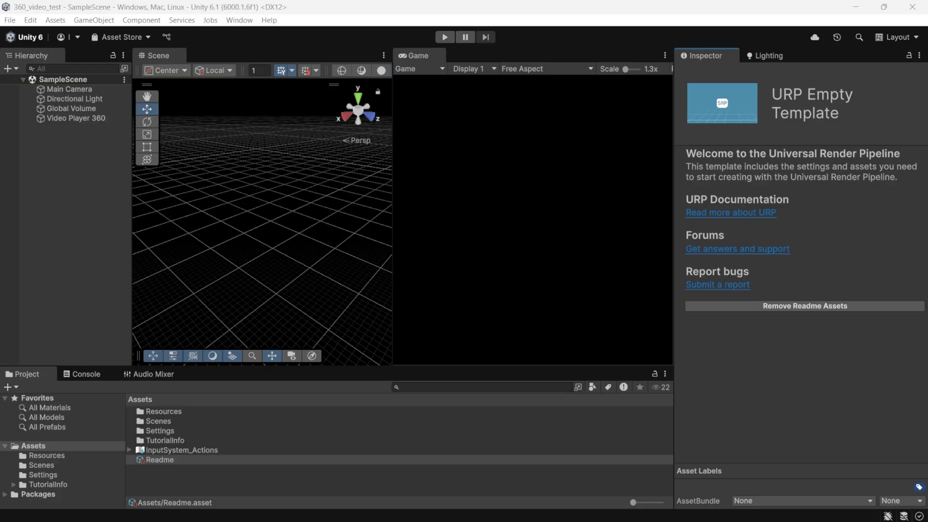
Step: Find the Unity OpenXR Meta package in the Unity Registry by searching for "openxr" and install it
click(239, 20)
mouse_move(348, 195)
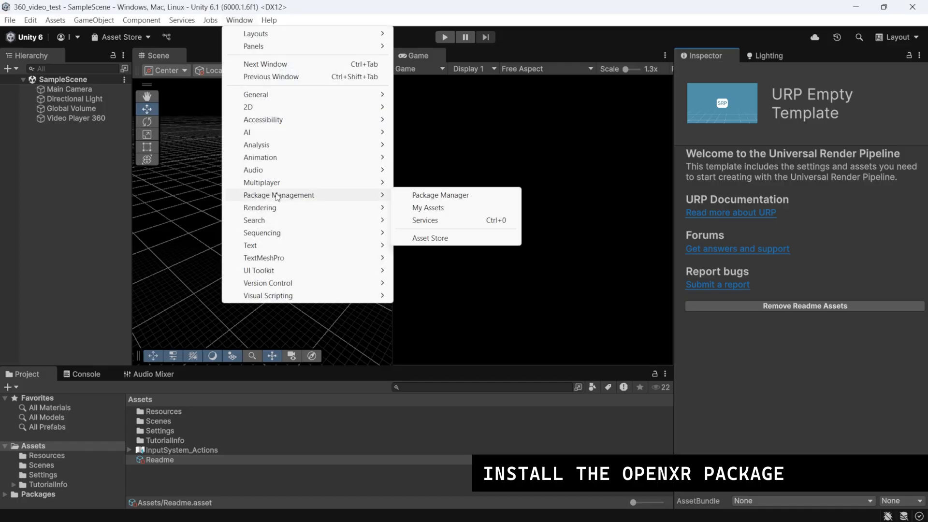
click(418, 194)
click(244, 188)
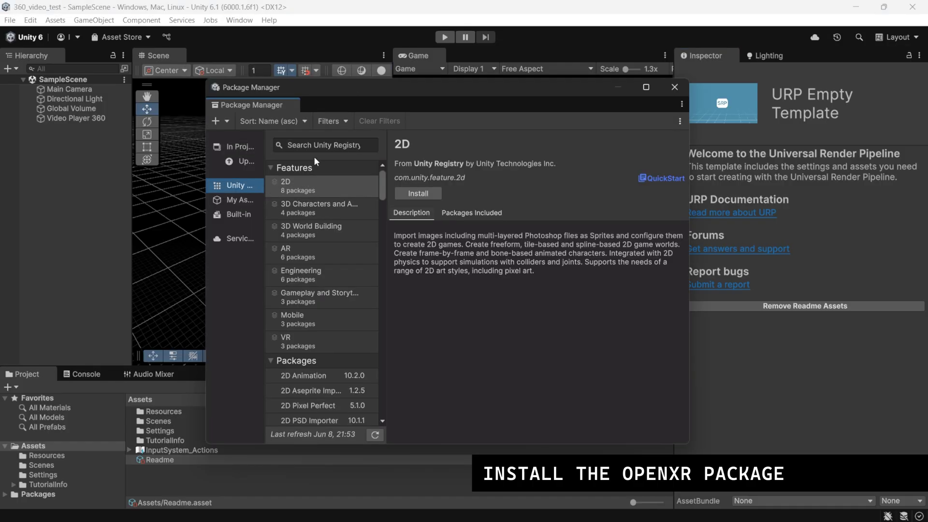
click(340, 145)
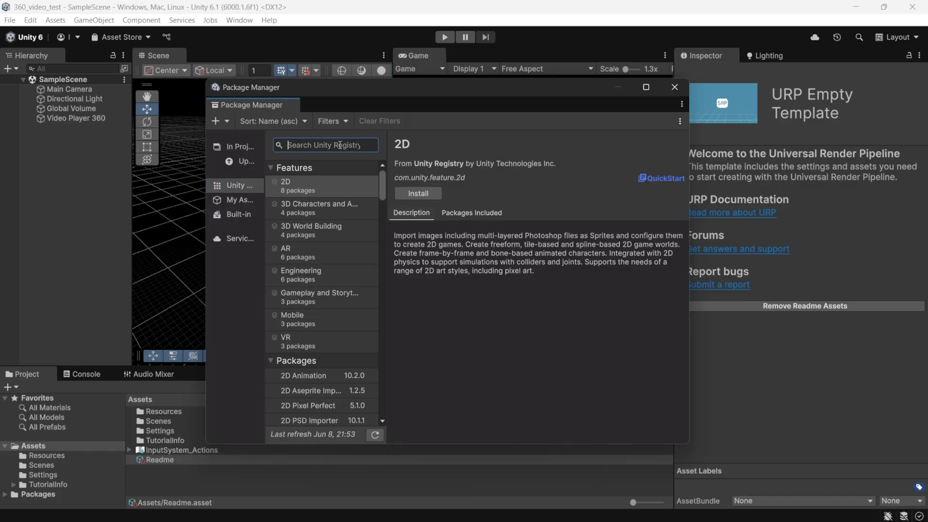
text(openxr)
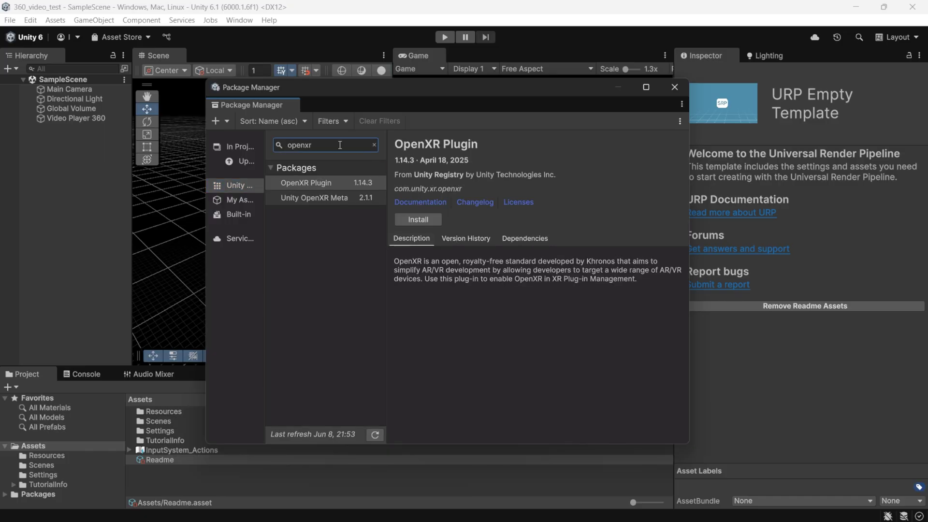
click(333, 198)
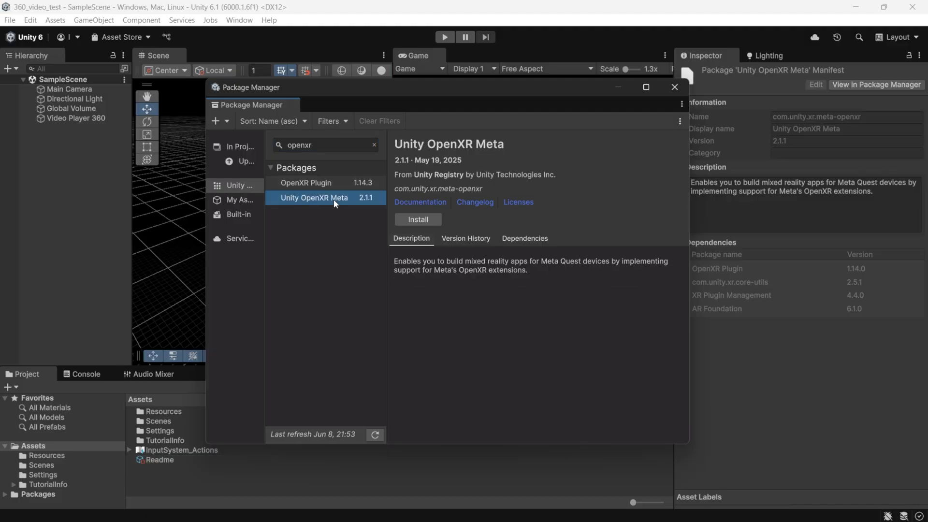
click(412, 222)
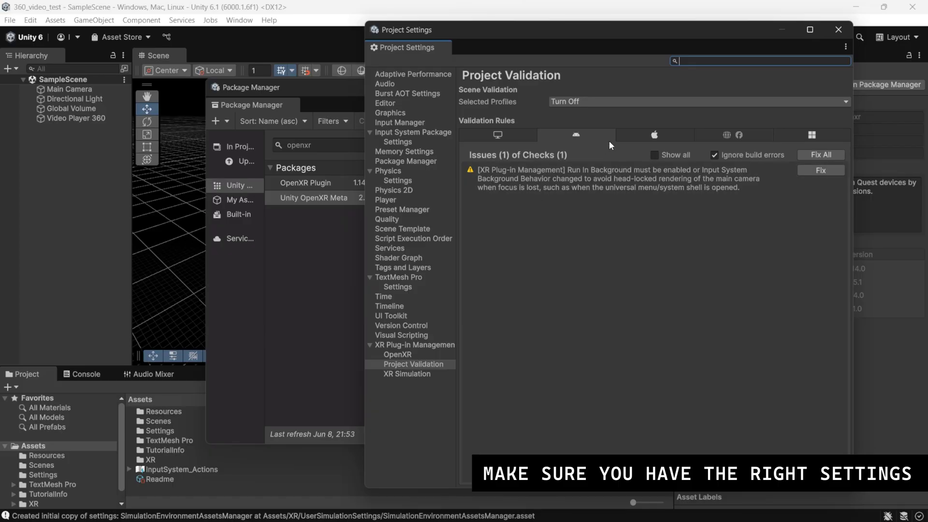
Step: Fix all Android project validation issues and review the Android Player settings
click(815, 154)
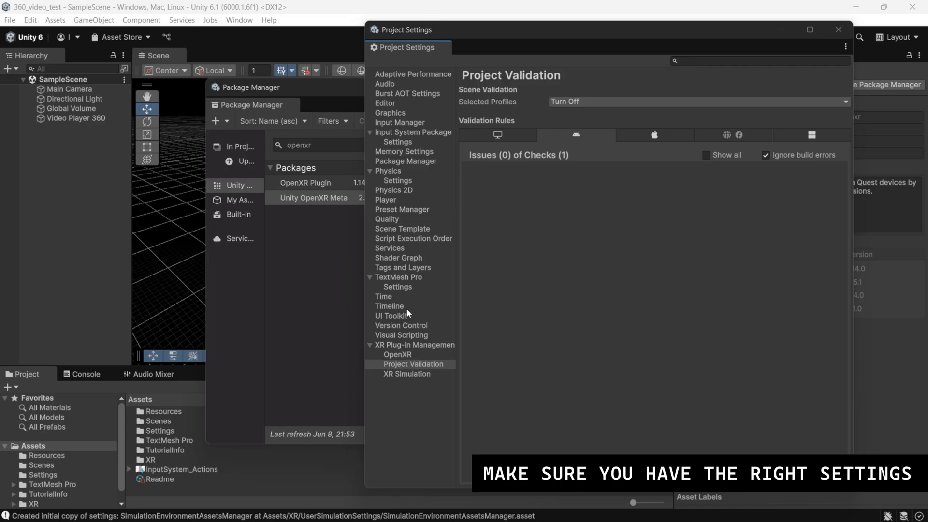
click(404, 199)
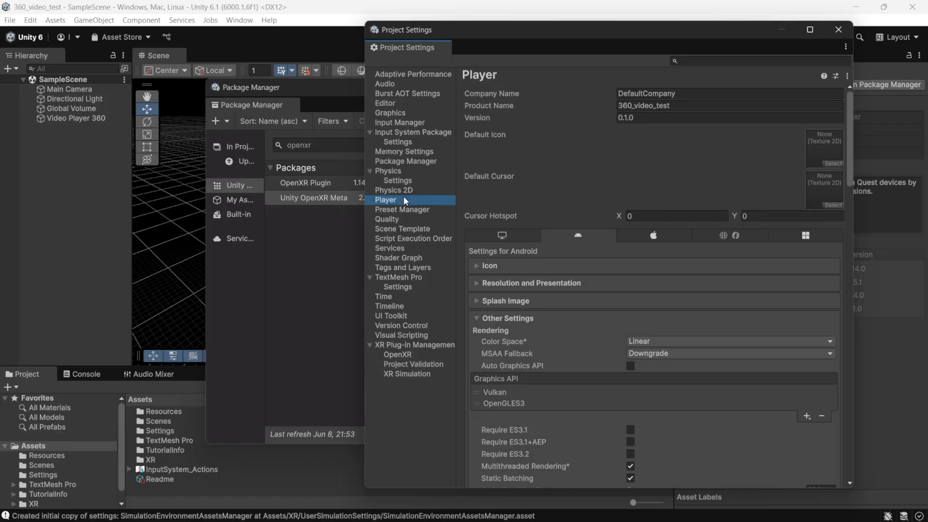
scroll(618, 289, down, 2)
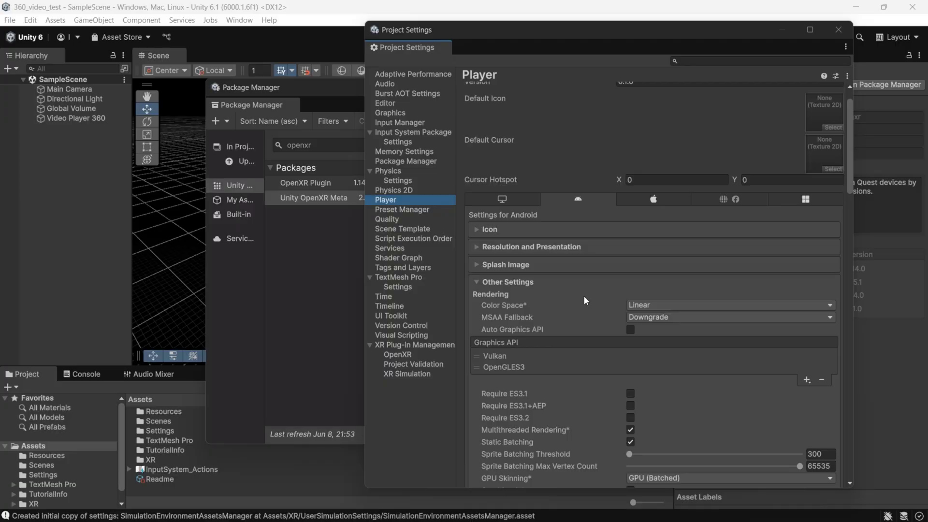
scroll(584, 296, down, 10)
scroll(583, 295, up, 12)
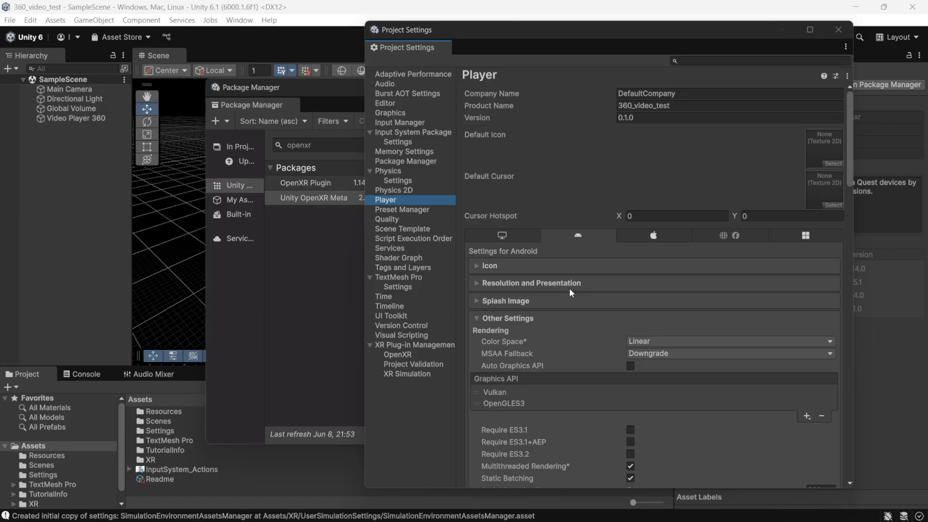
Step: Enable OpenXR with the Meta Quest feature group as the Android plug-in provider in XR Plug-in Management
click(437, 346)
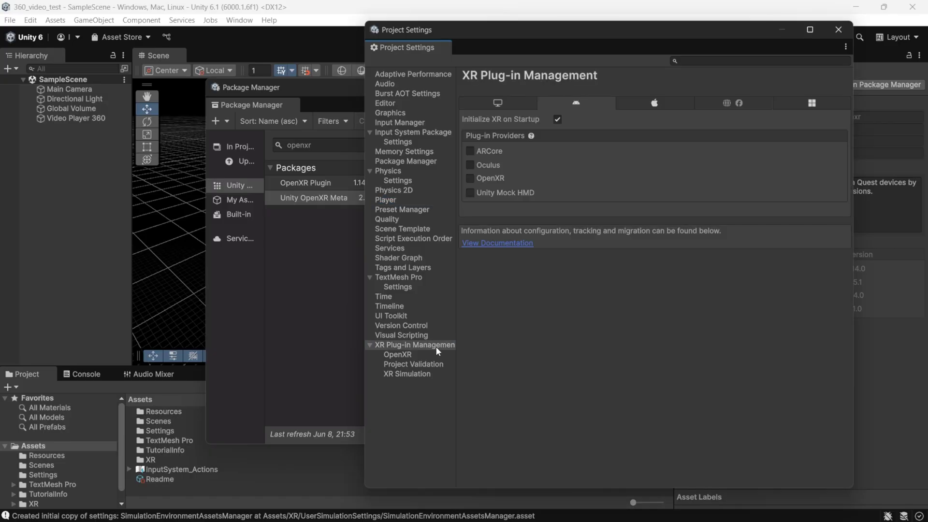
click(470, 179)
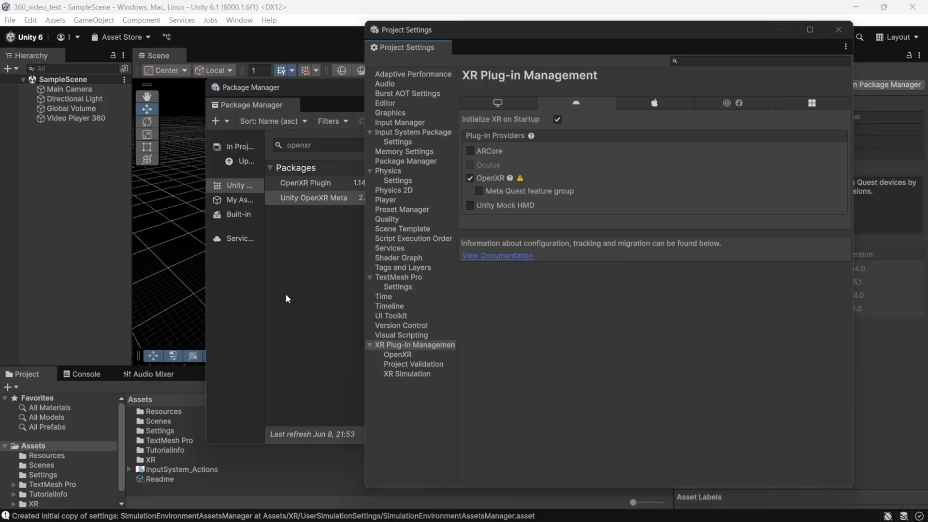
click(479, 191)
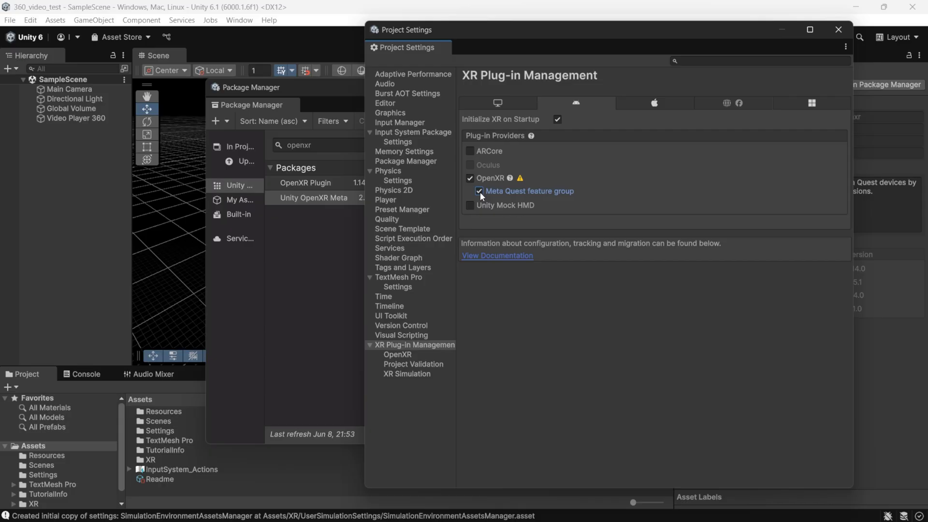
Step: Add the Oculus Touch Controller Profile to the enabled OpenXR interaction profiles for Android
click(416, 355)
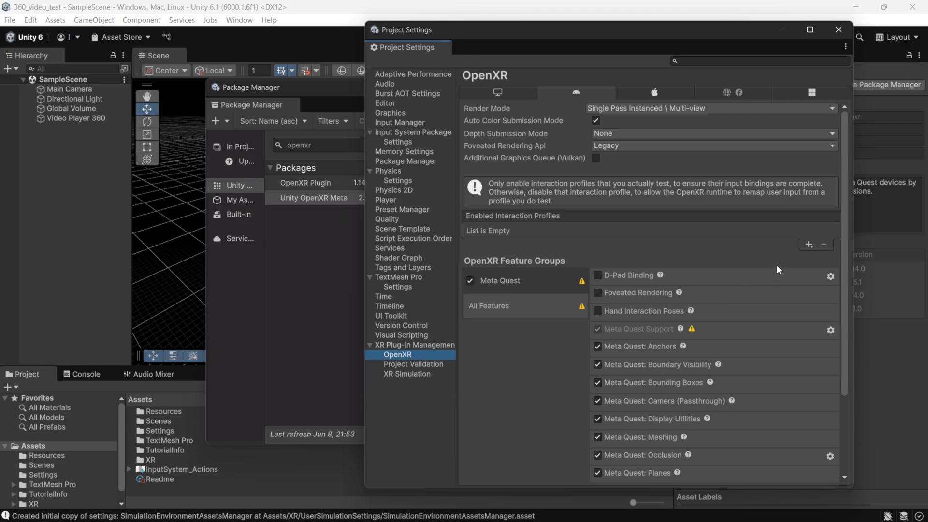
click(808, 245)
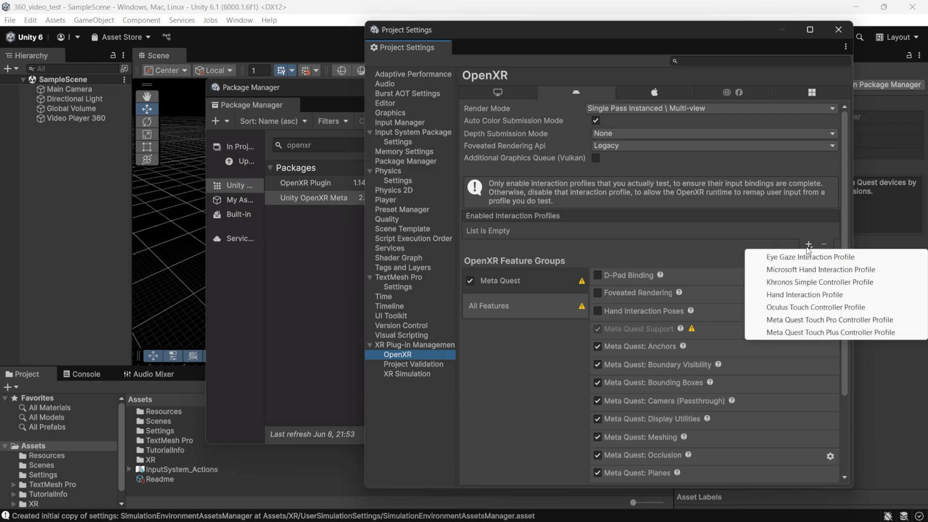
click(806, 308)
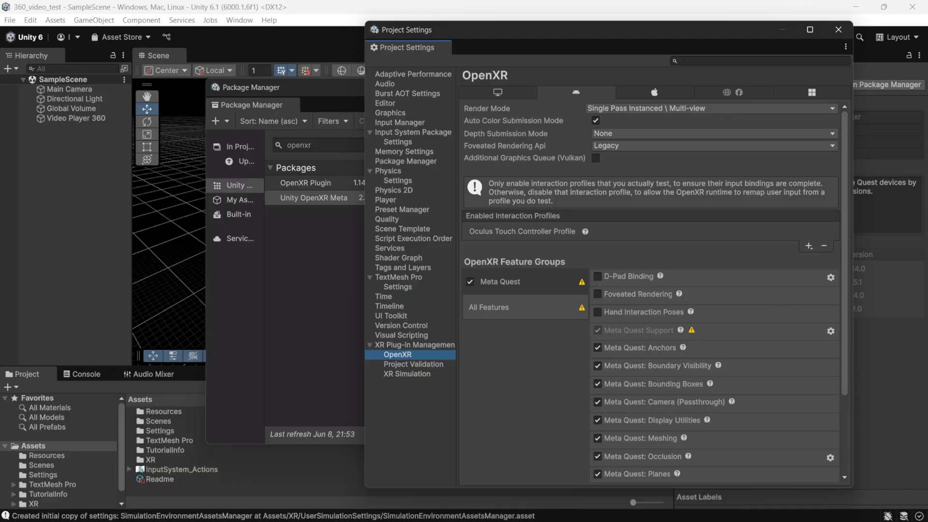
Step: Apply all fixes for the Android OpenXR project validation issues and close the Package Manager
click(406, 364)
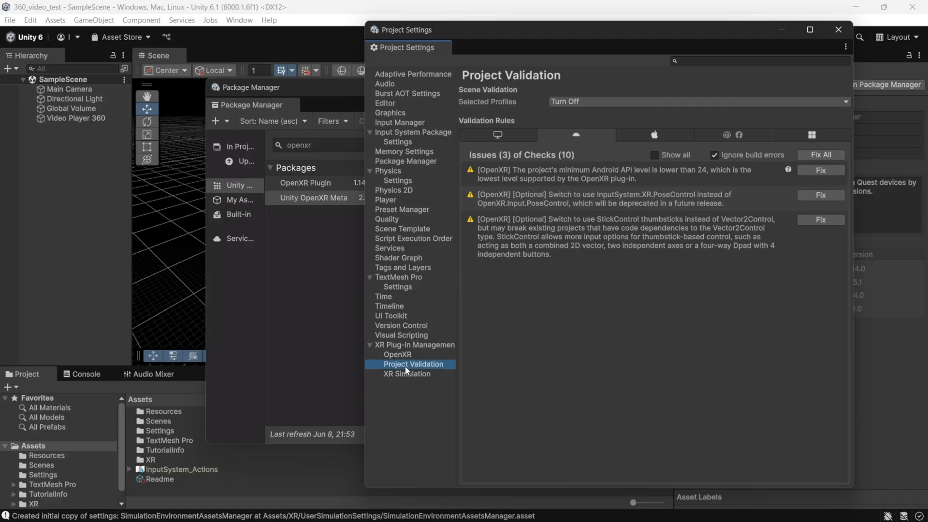
click(820, 158)
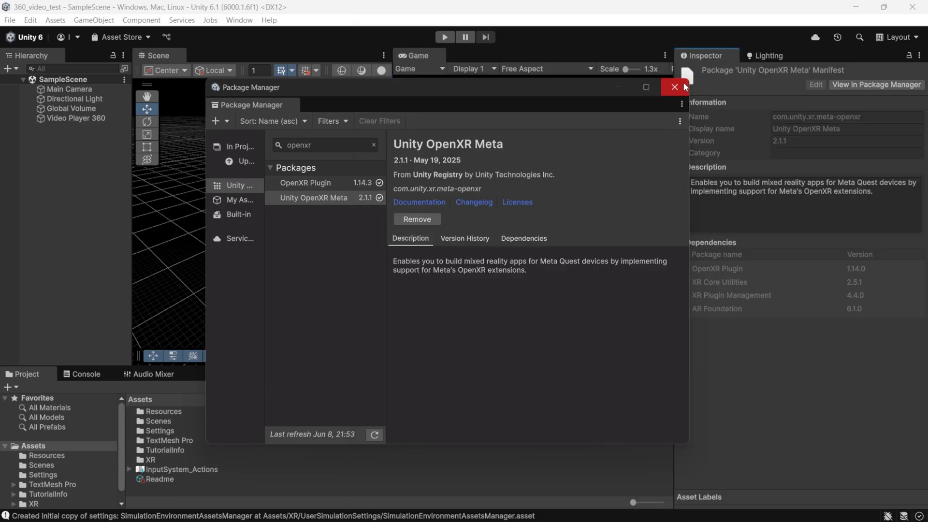
click(675, 88)
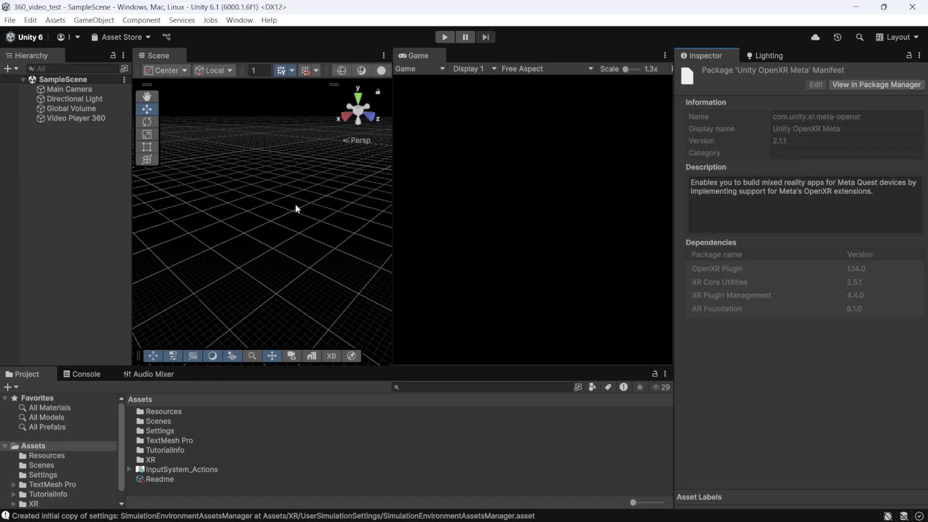
Step: Add an XR Origin (Mobile AR) to SampleScene and change its tracking origin mode
right_click(100, 206)
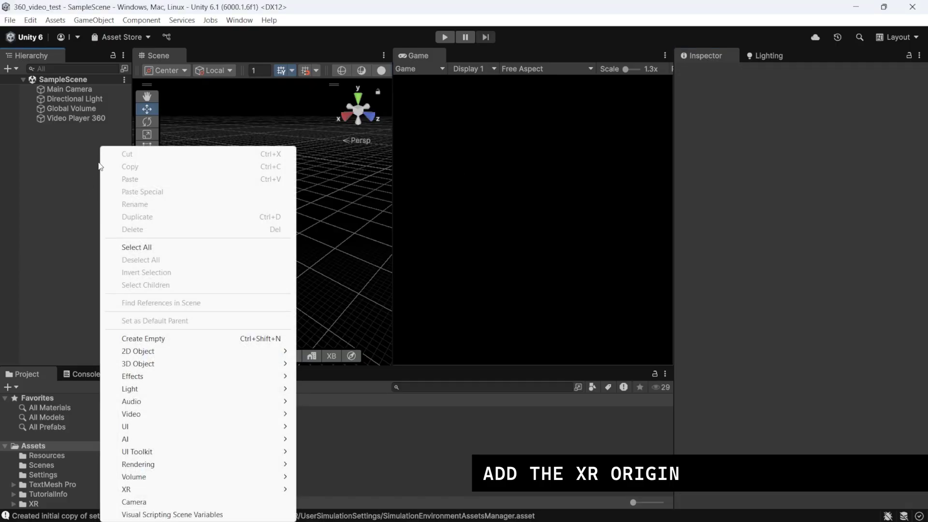
mouse_move(190, 488)
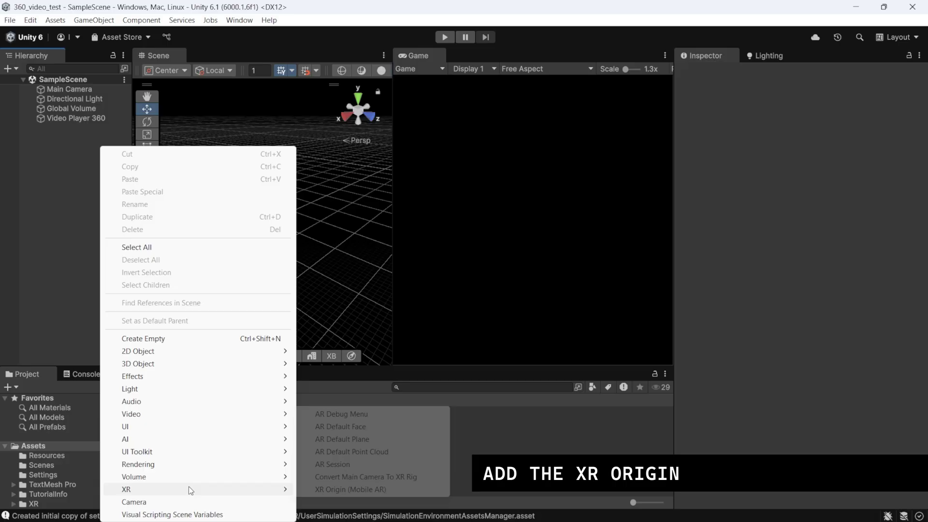
click(327, 488)
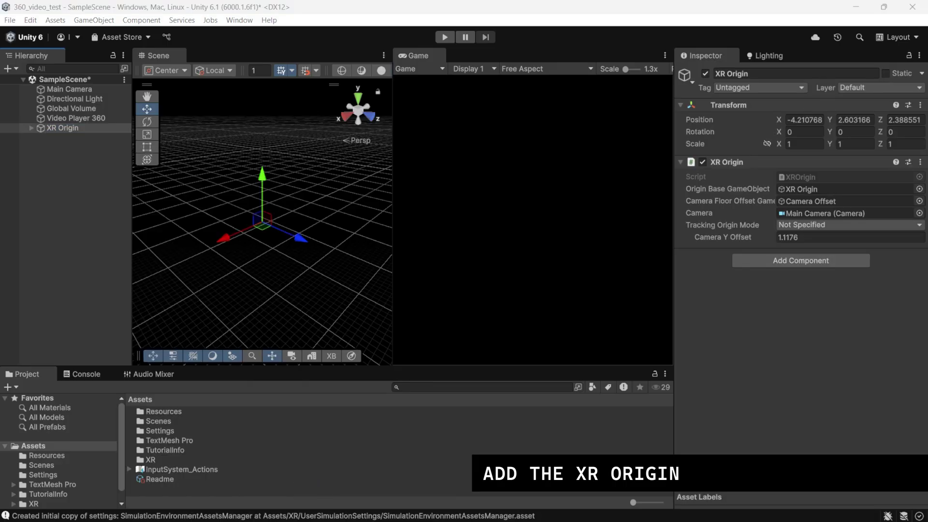
click(812, 224)
click(801, 268)
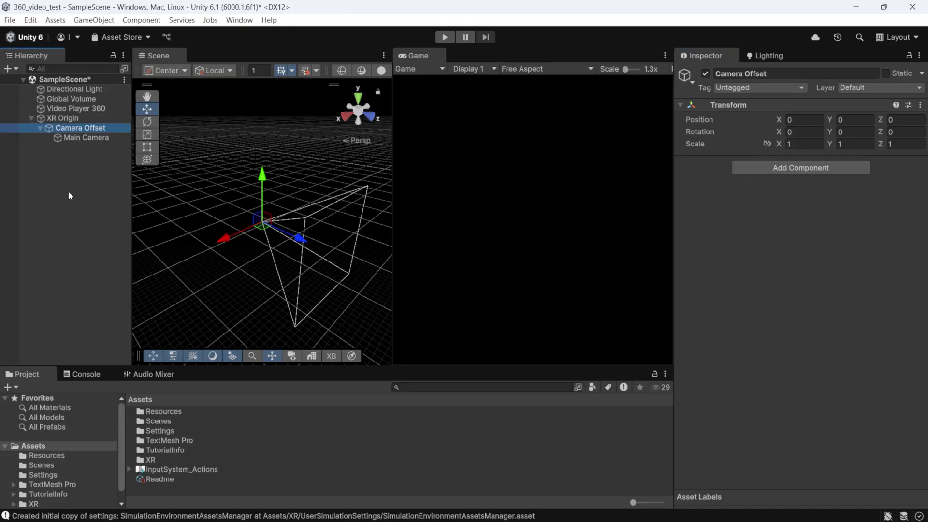
Step: Add an AR Session object to the root of SampleScene and save the scene
right_click(69, 148)
mouse_move(186, 491)
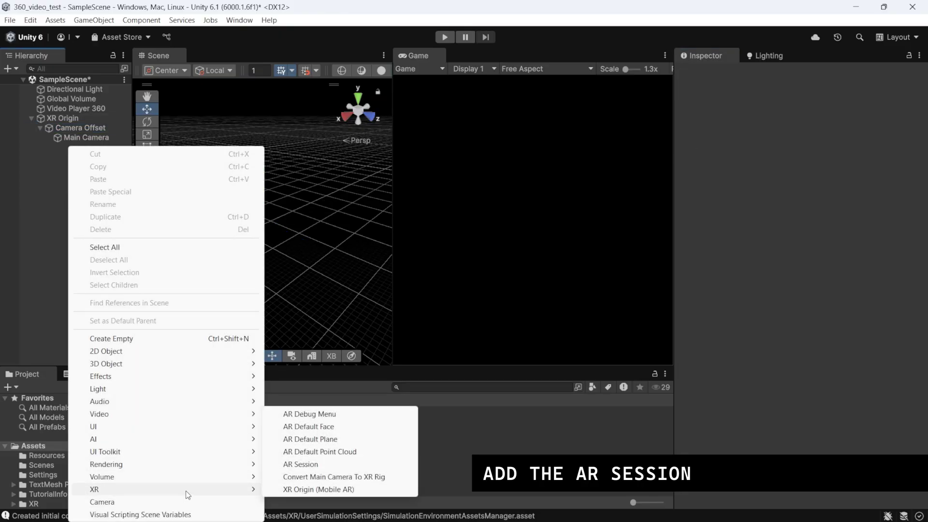
click(301, 464)
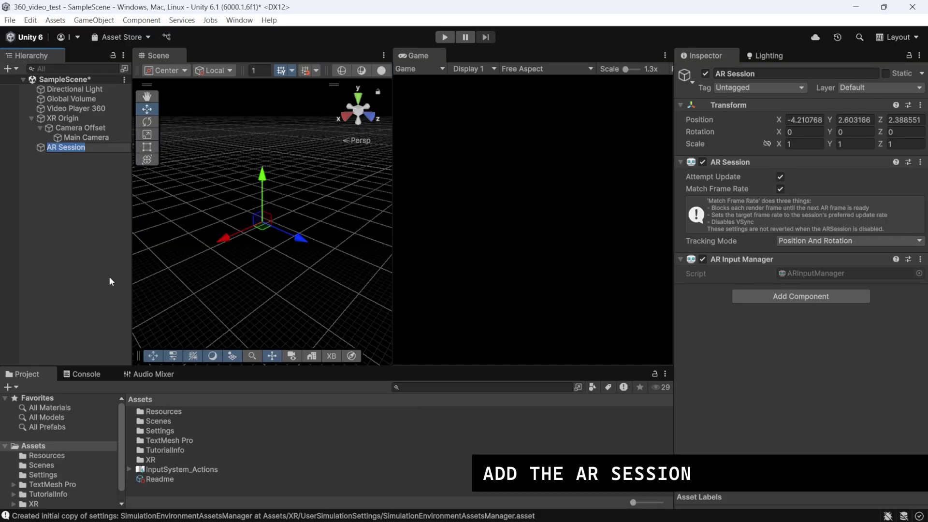
click(61, 244)
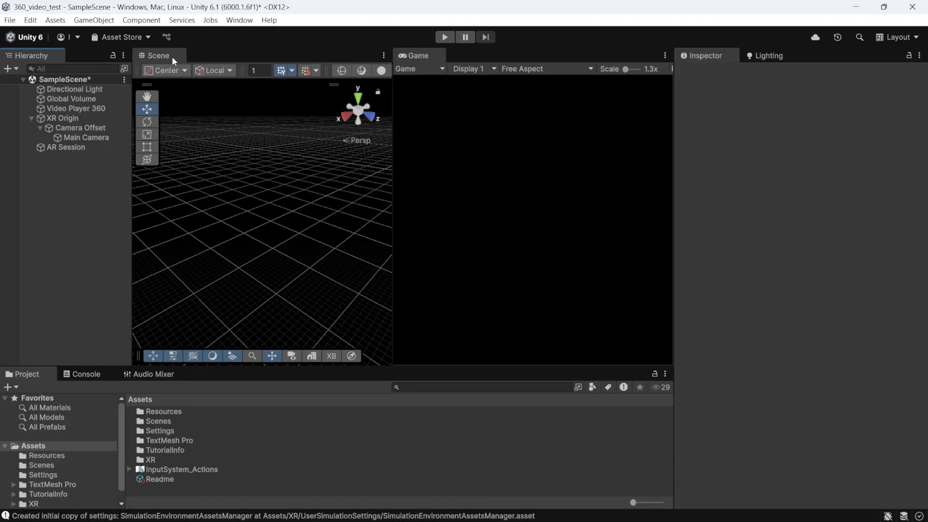
click(62, 118)
key(ctrl+s)
Step: Switch the project's active build platform from Windows to Android in Build Profiles
click(13, 20)
click(58, 163)
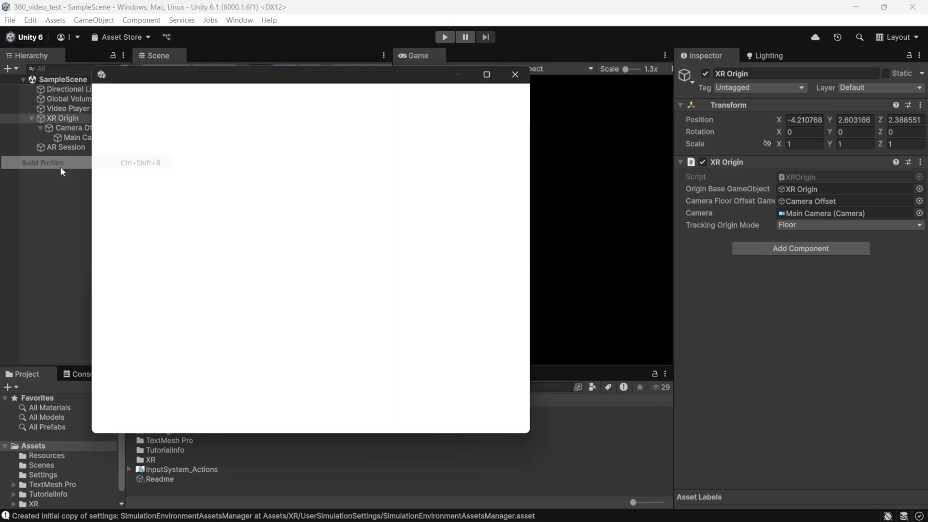
click(136, 158)
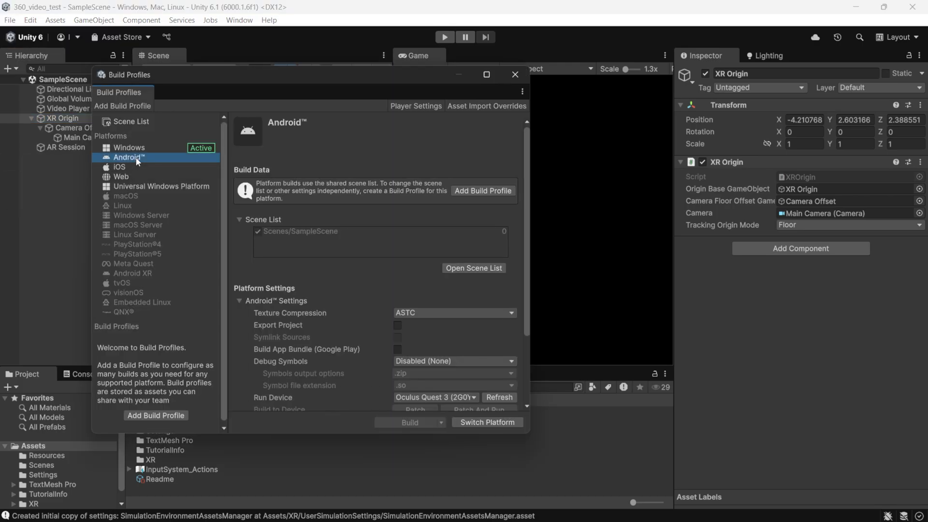
scroll(418, 232, down, 5)
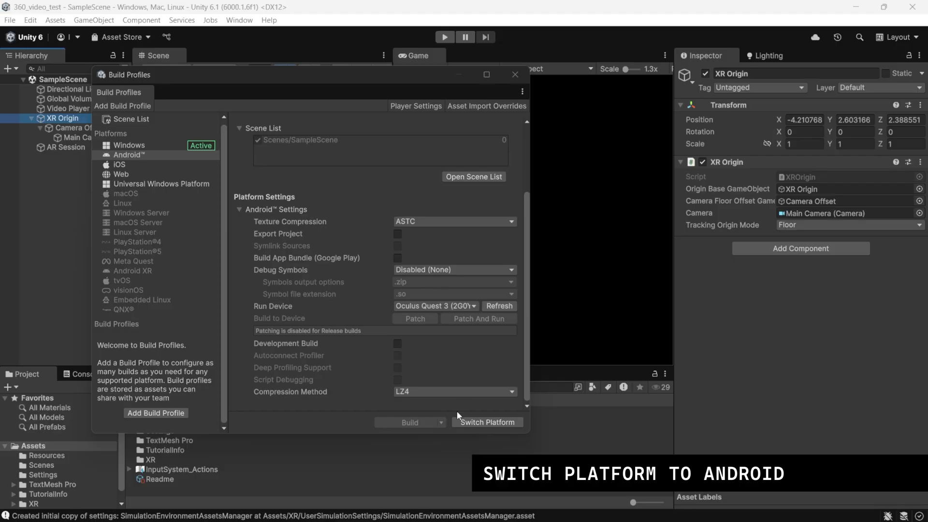
click(466, 424)
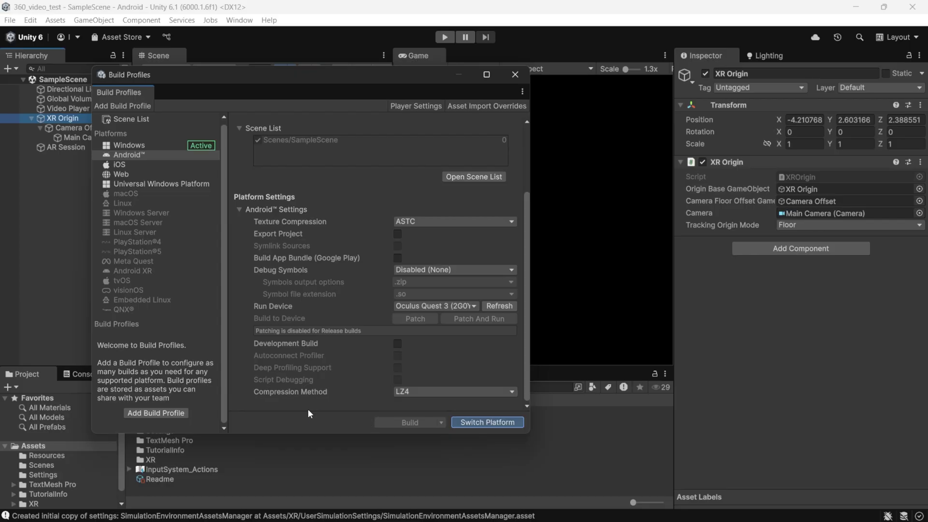
click(193, 155)
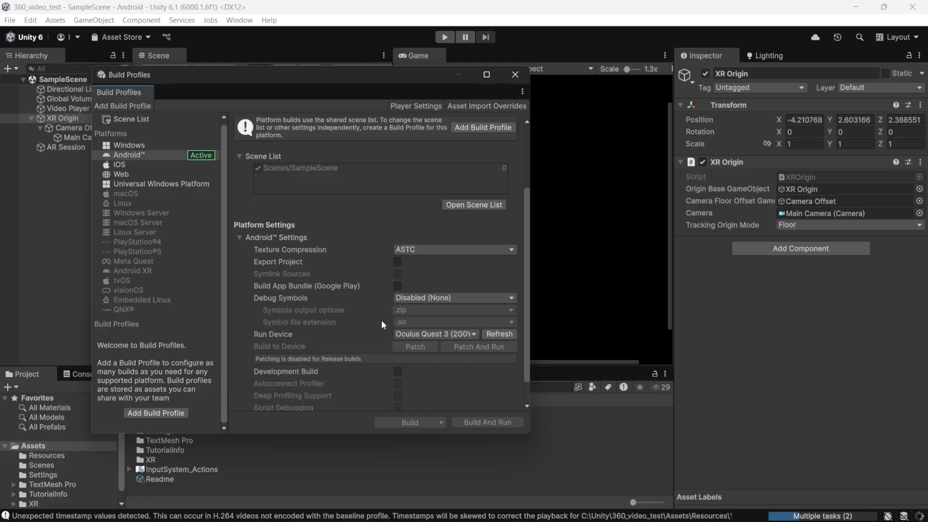
Step: Add an Android build profile, entering Android_Profile as its name
click(459, 127)
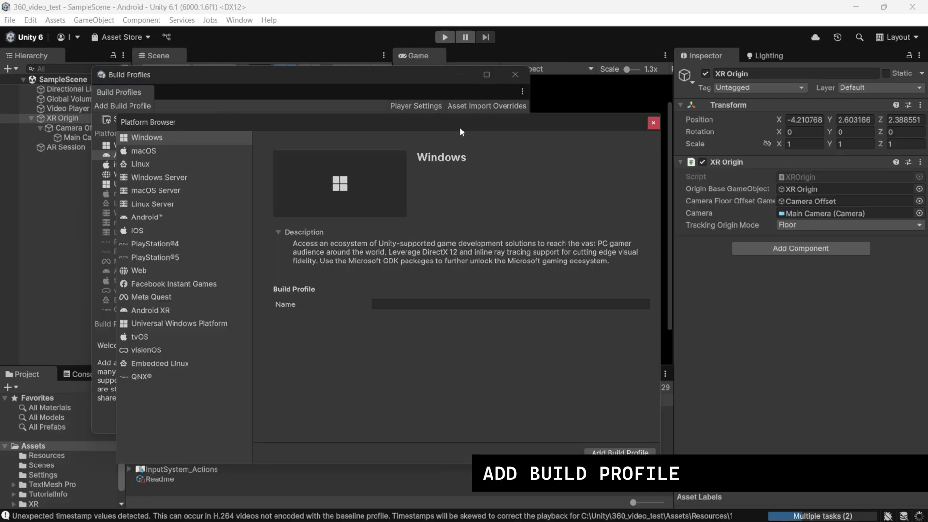
click(140, 216)
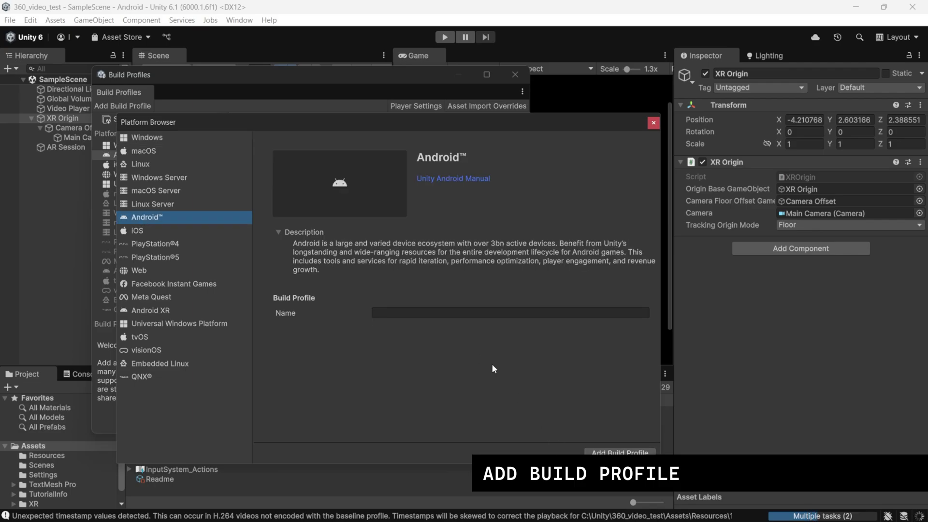
click(430, 313)
text(Android_Profile)
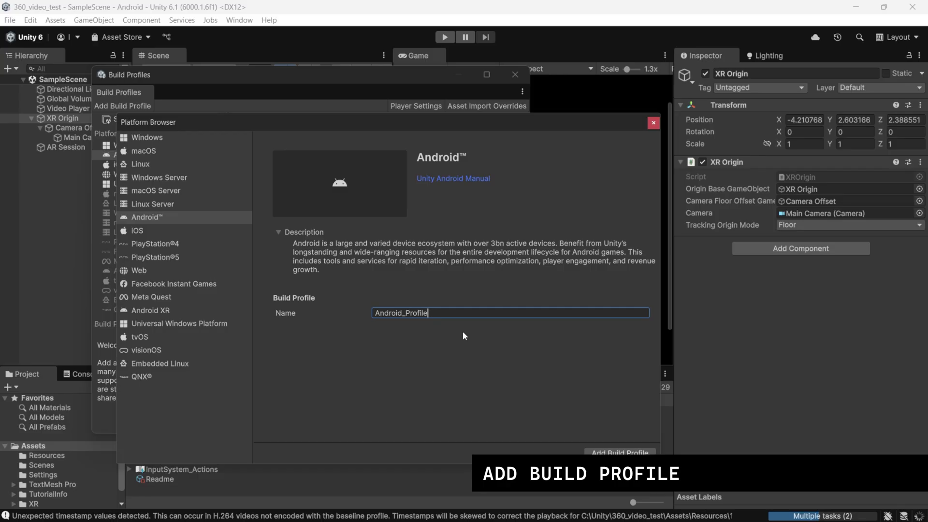
click(616, 455)
mouse_move(729, 504)
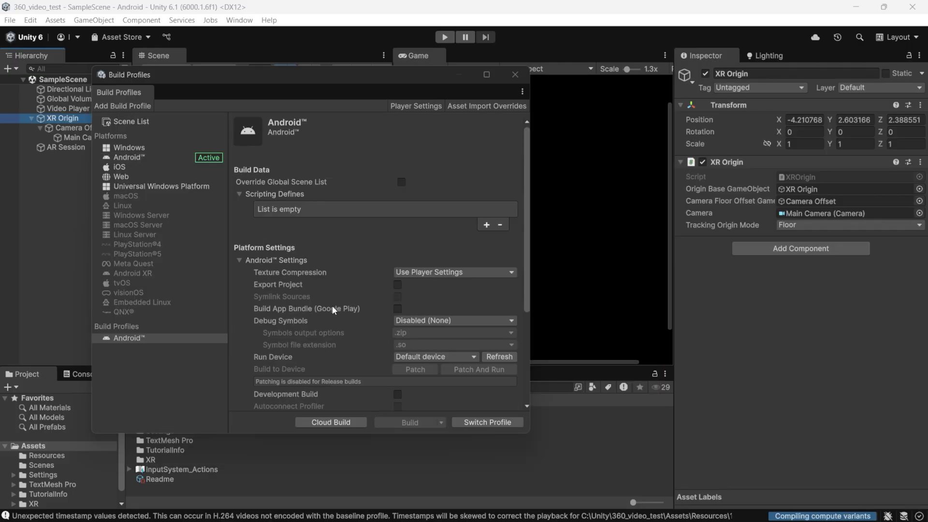
Step: Set the new Android build profile's run device to the connected Oculus Quest 3
scroll(387, 333, down, 1)
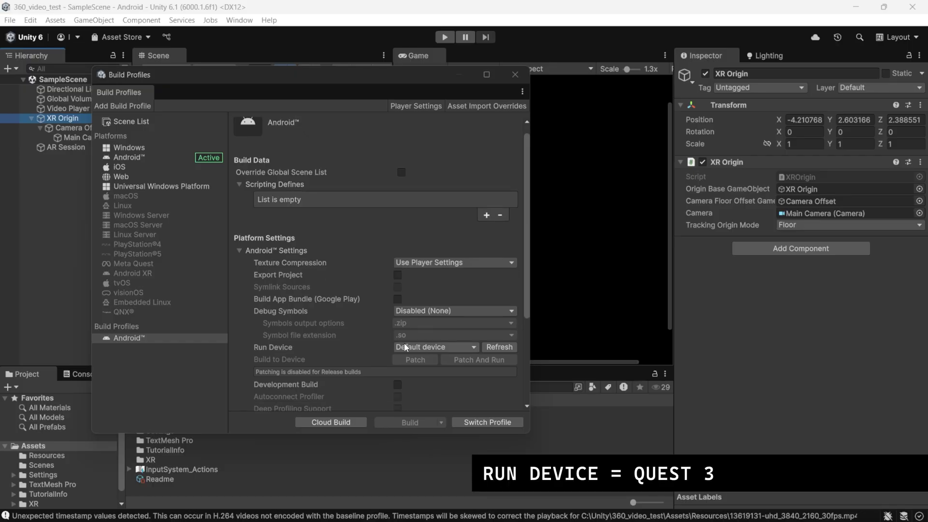
click(426, 347)
click(435, 398)
scroll(418, 367, down, 3)
scroll(417, 366, down, 3)
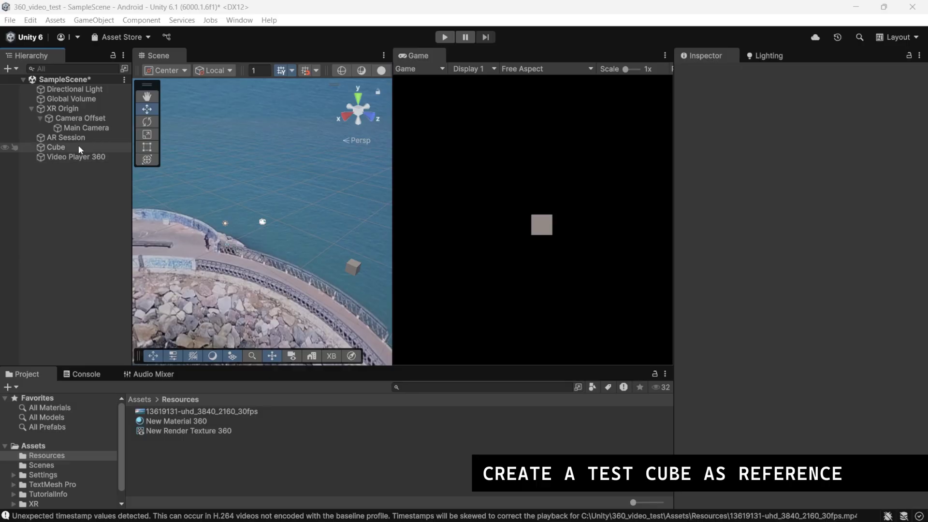
click(80, 148)
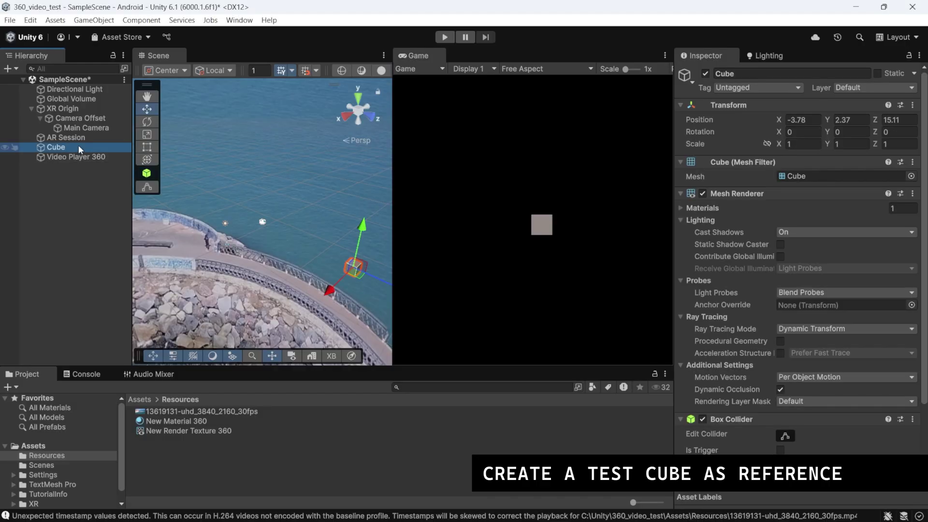
right_click(78, 146)
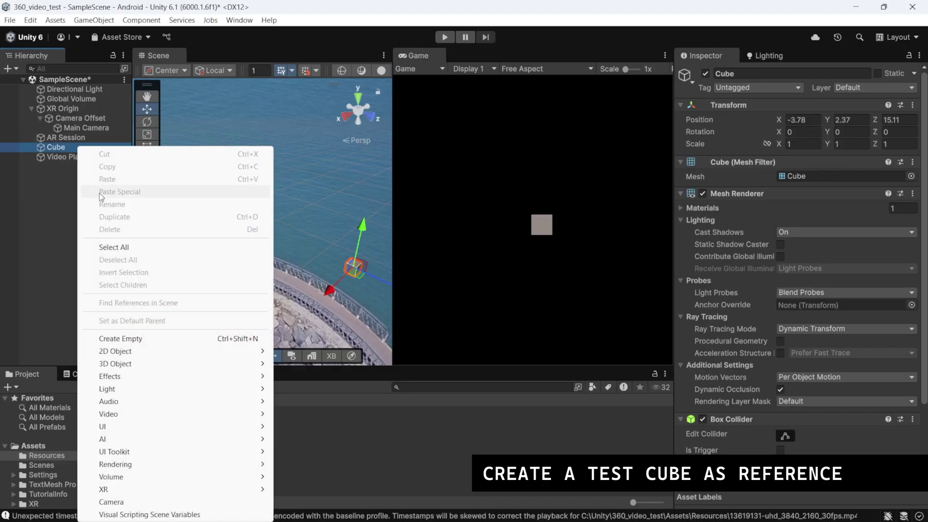
mouse_move(147, 360)
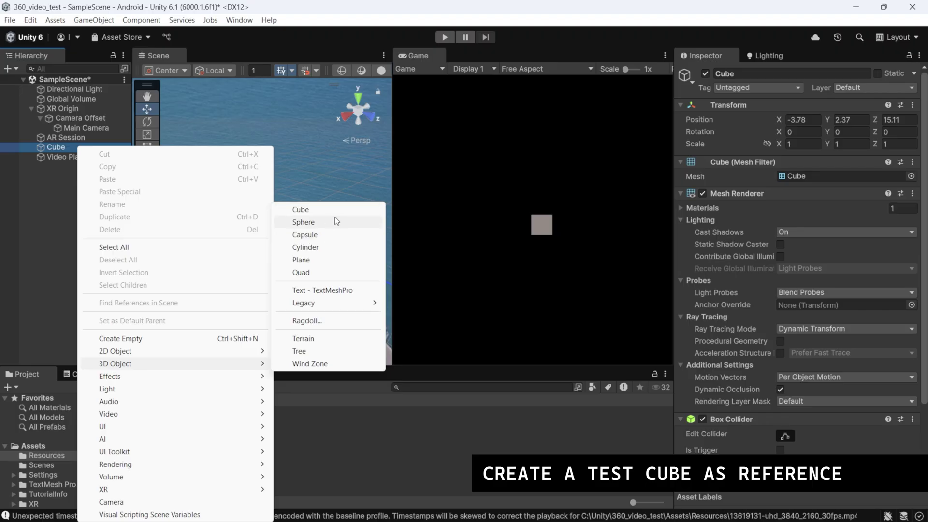
click(94, 225)
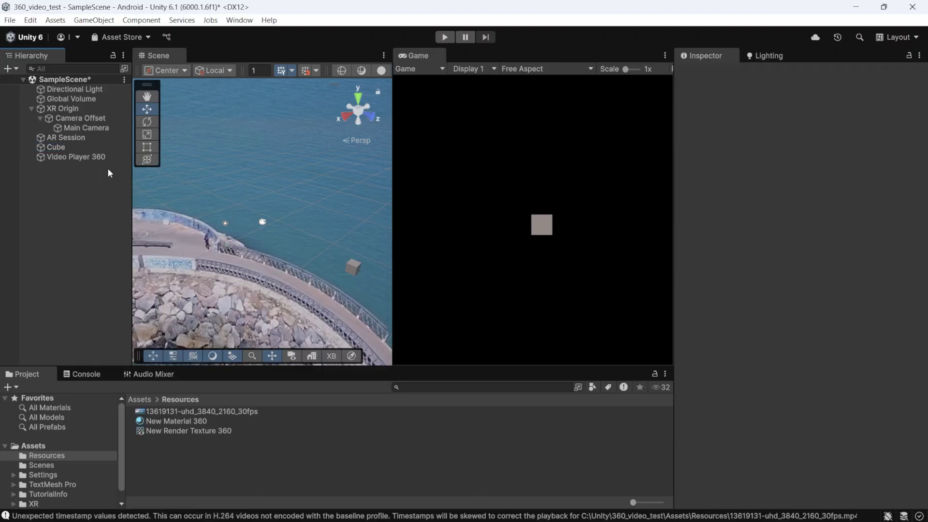
Step: Set the XR Main Camera's background type to Skybox and test the scene briefly in Play mode
click(88, 129)
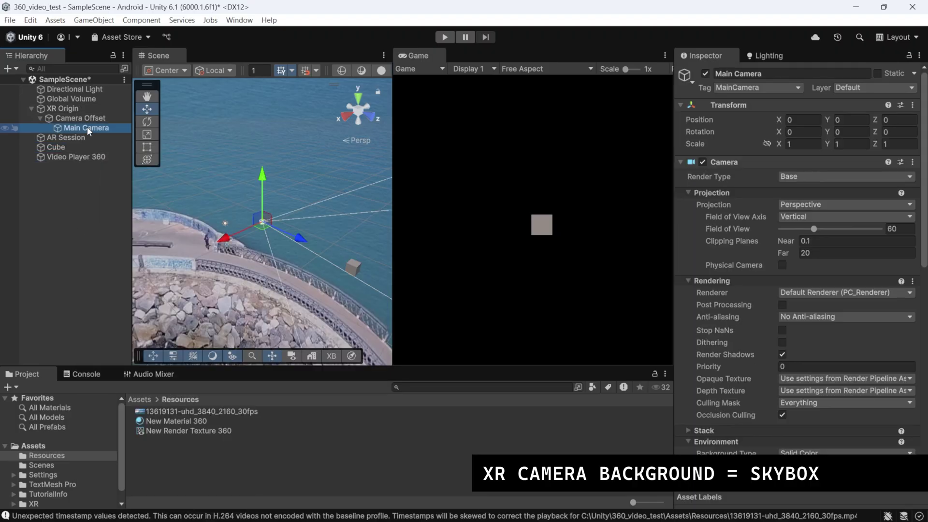
scroll(842, 296, down, 3)
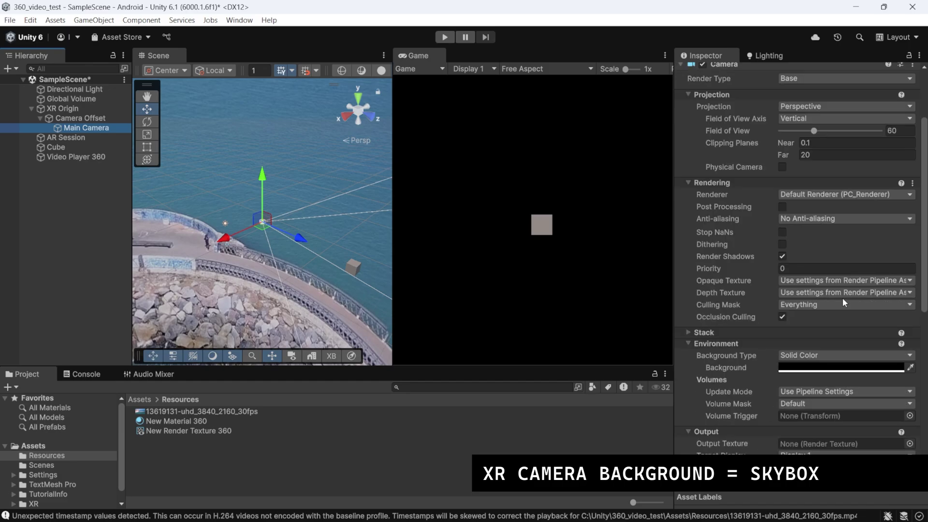
click(813, 356)
click(816, 369)
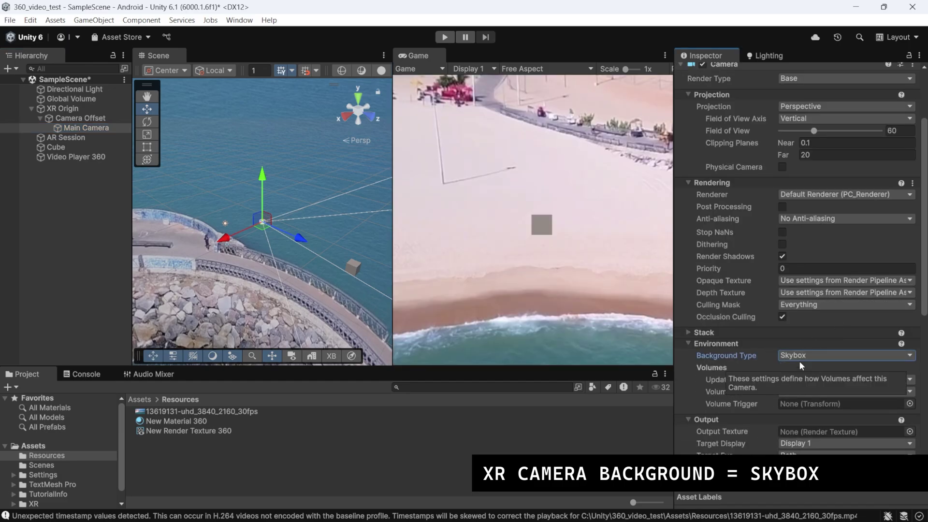
click(444, 38)
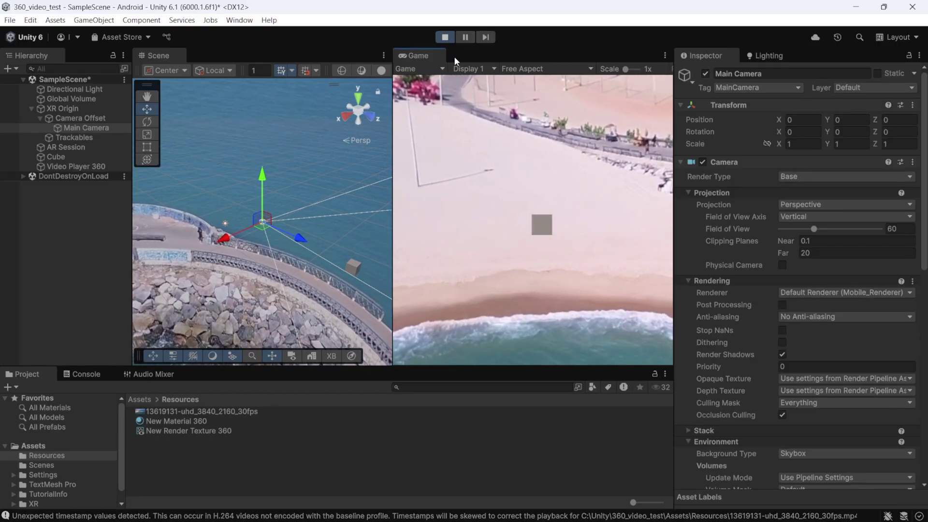
click(449, 41)
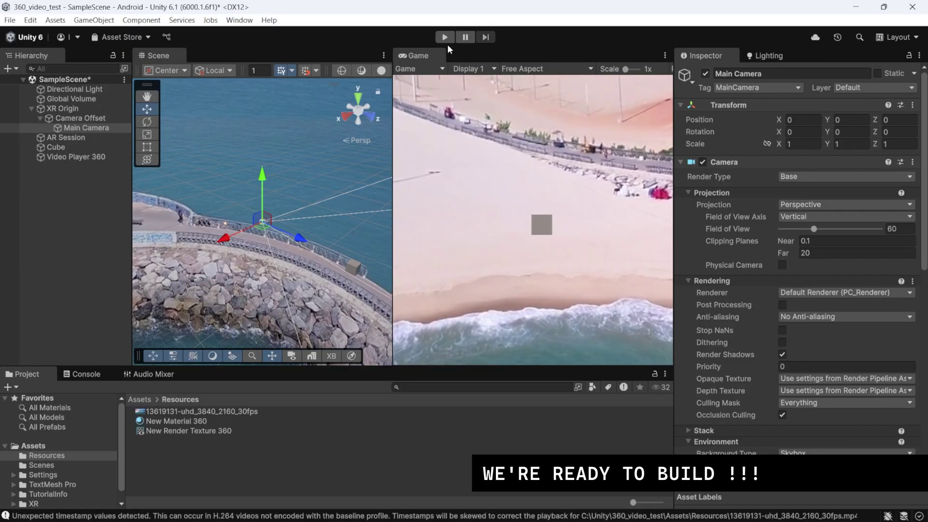
Step: Build and run the project with the SampleScene changes saved, and maximize the browser window showing the Meta Horizon headset cast
click(9, 22)
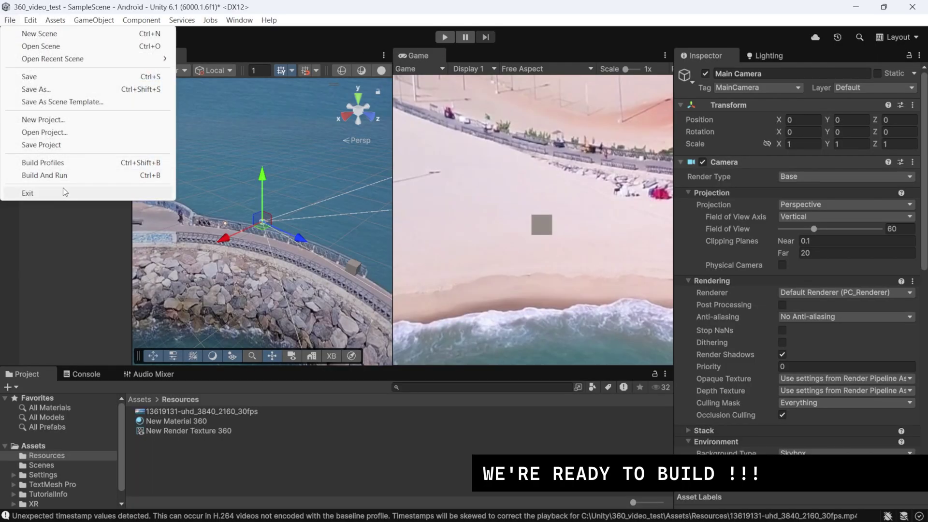
click(58, 175)
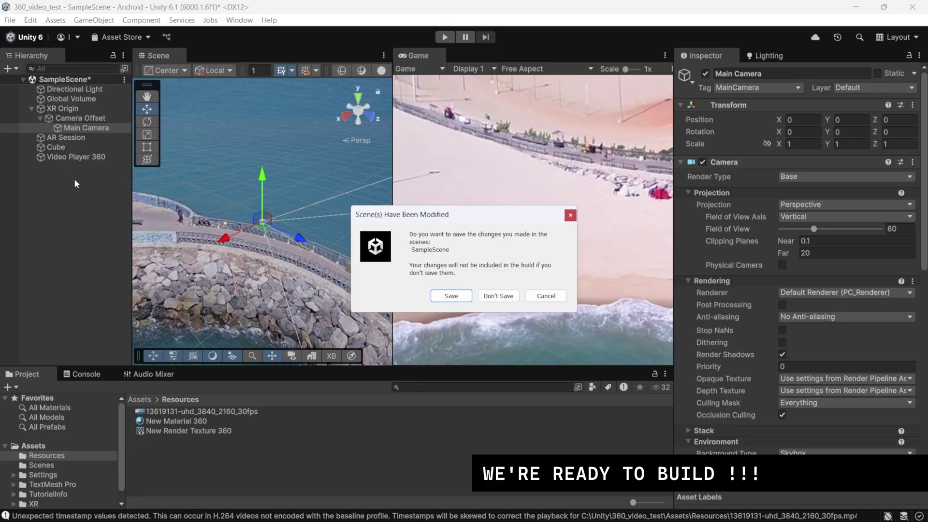
click(453, 296)
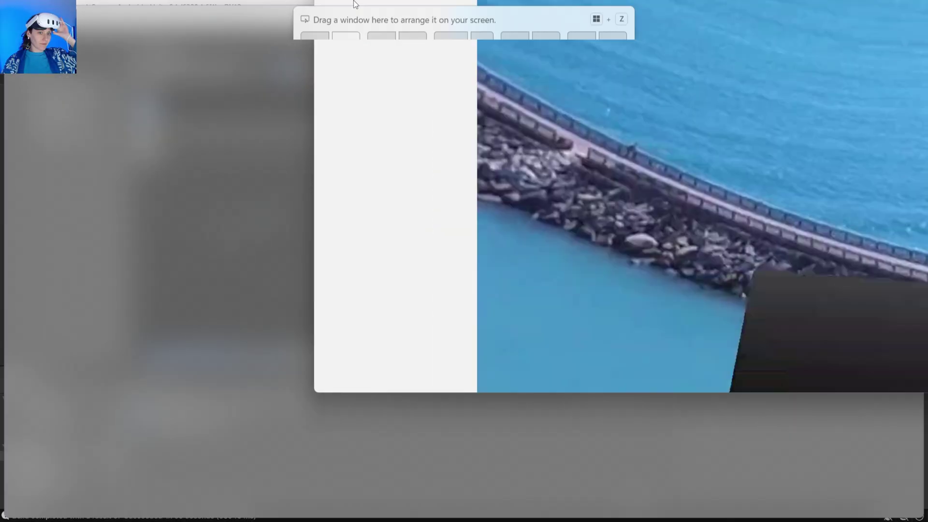
drag(348, 6, 343, 4)
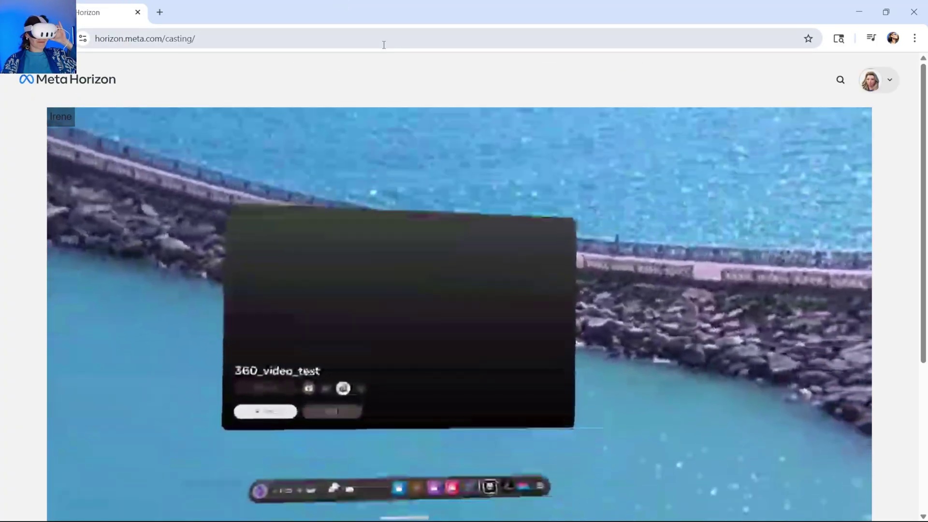